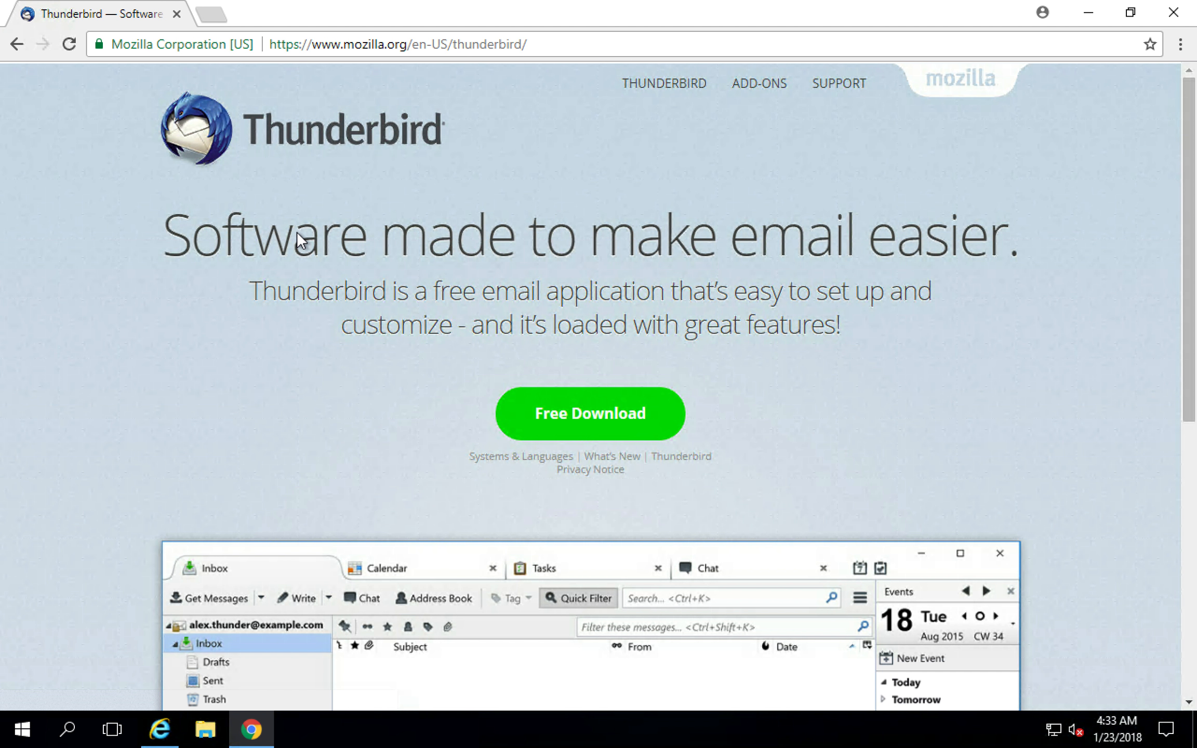
Download the free Thunderbird installer from the Mozilla page and run the downloaded setup file.
click(570, 430)
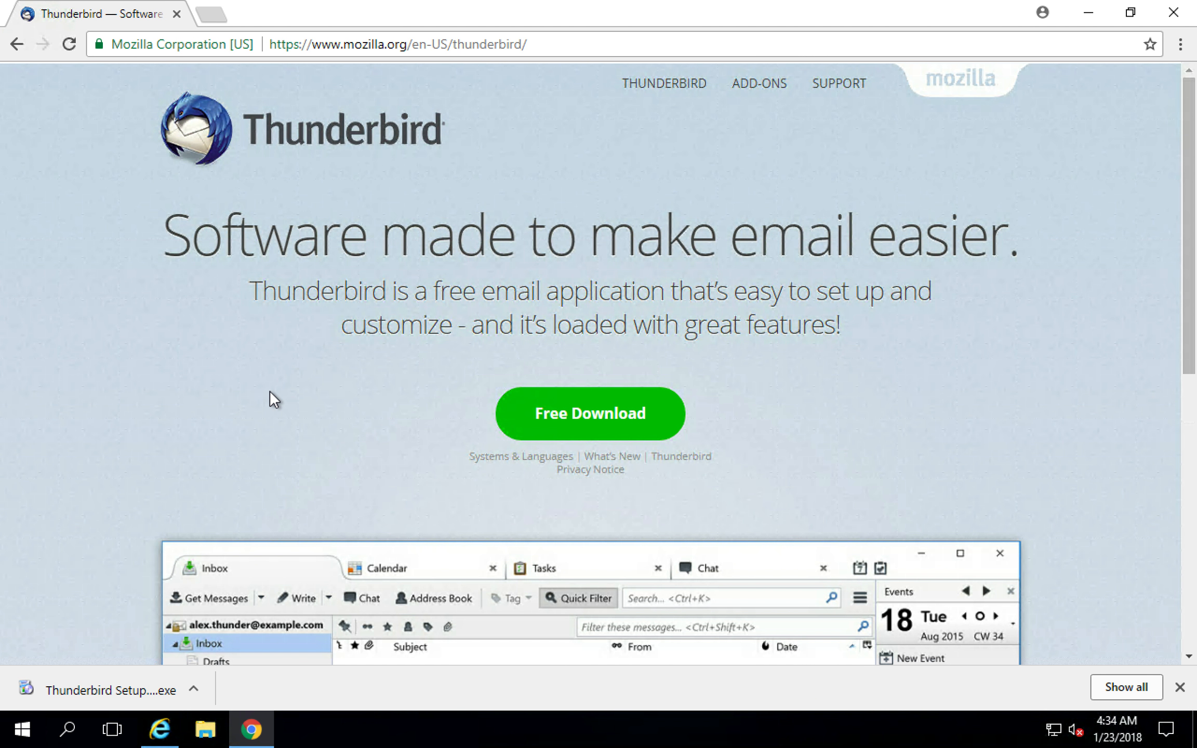
click(110, 689)
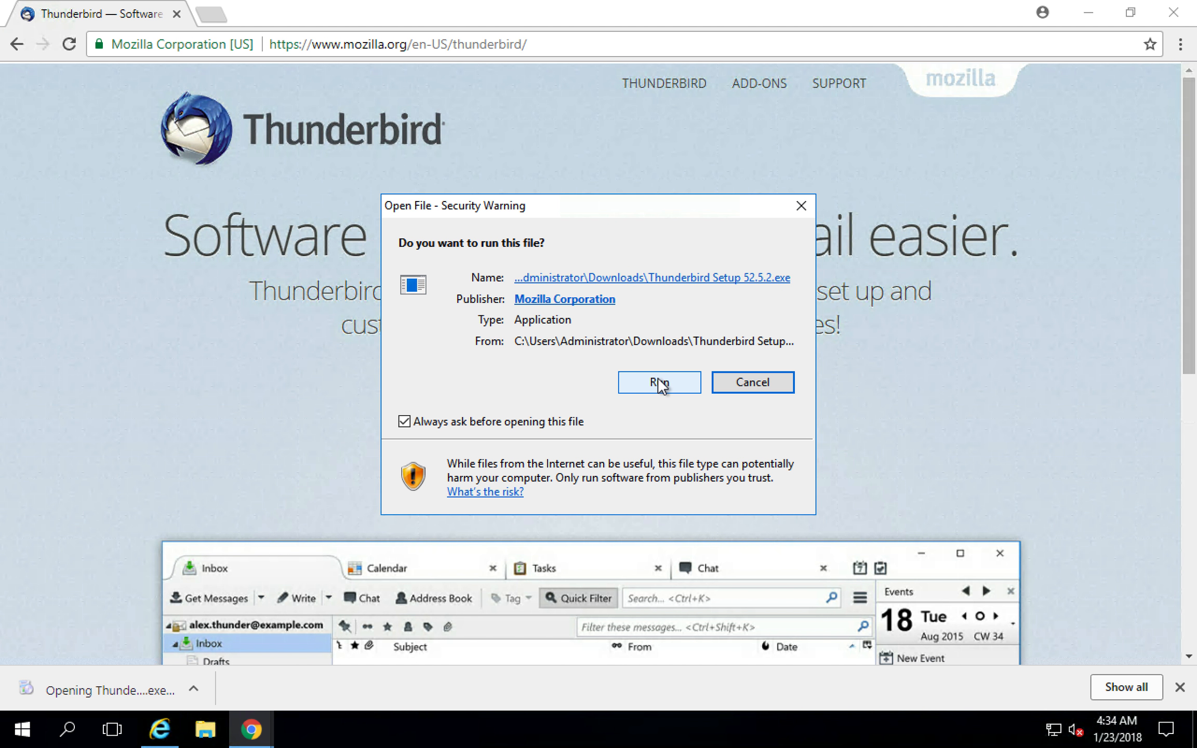
click(659, 382)
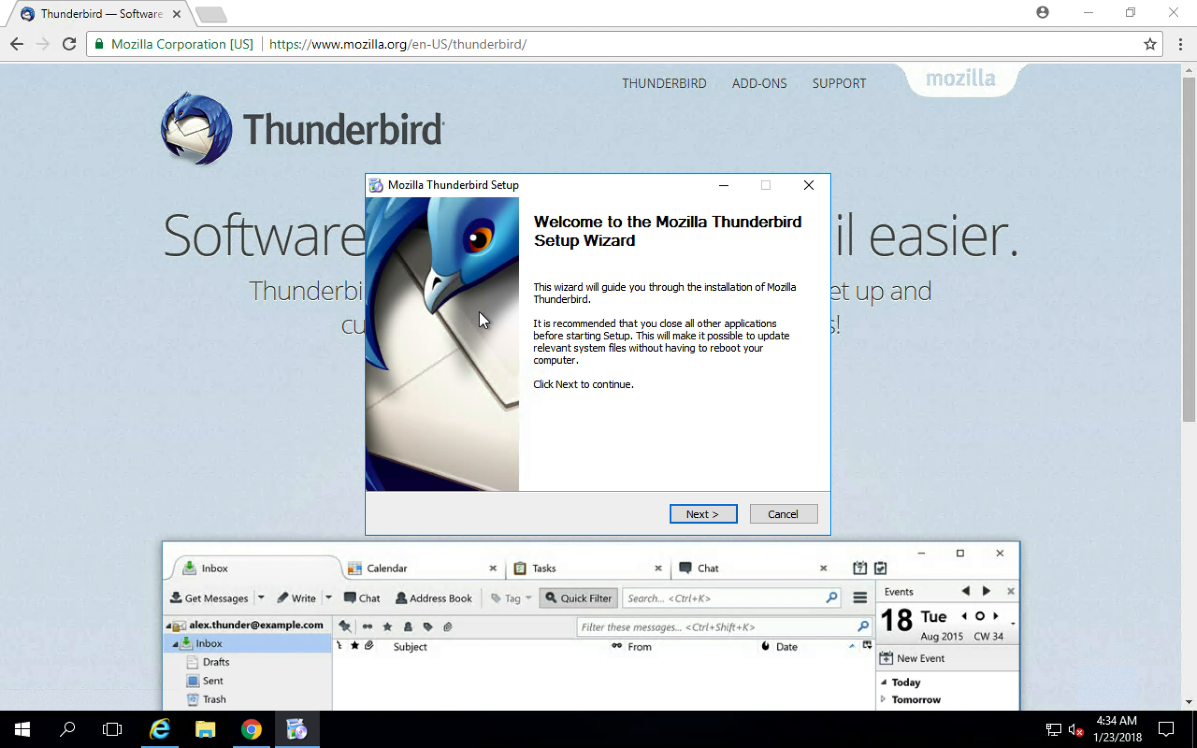
Install Thunderbird with the Standard setup type as the default mail application, and finish with the launch option enabled.
click(696, 515)
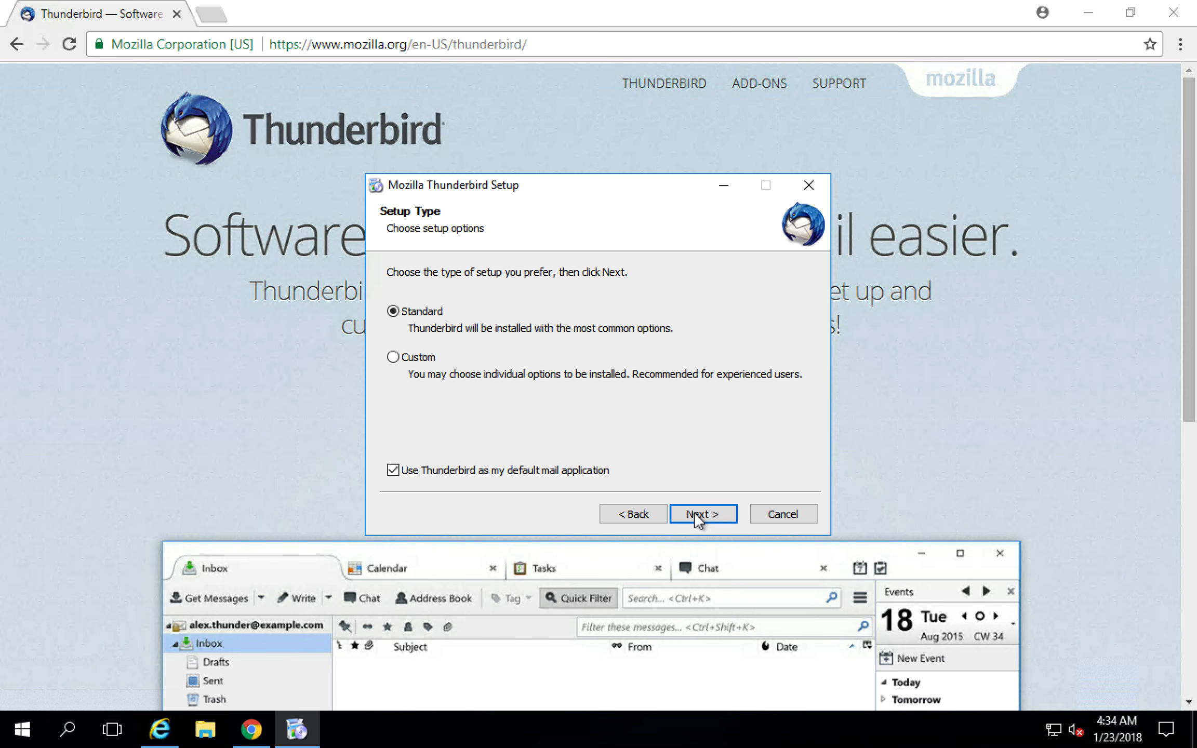
click(695, 512)
click(694, 512)
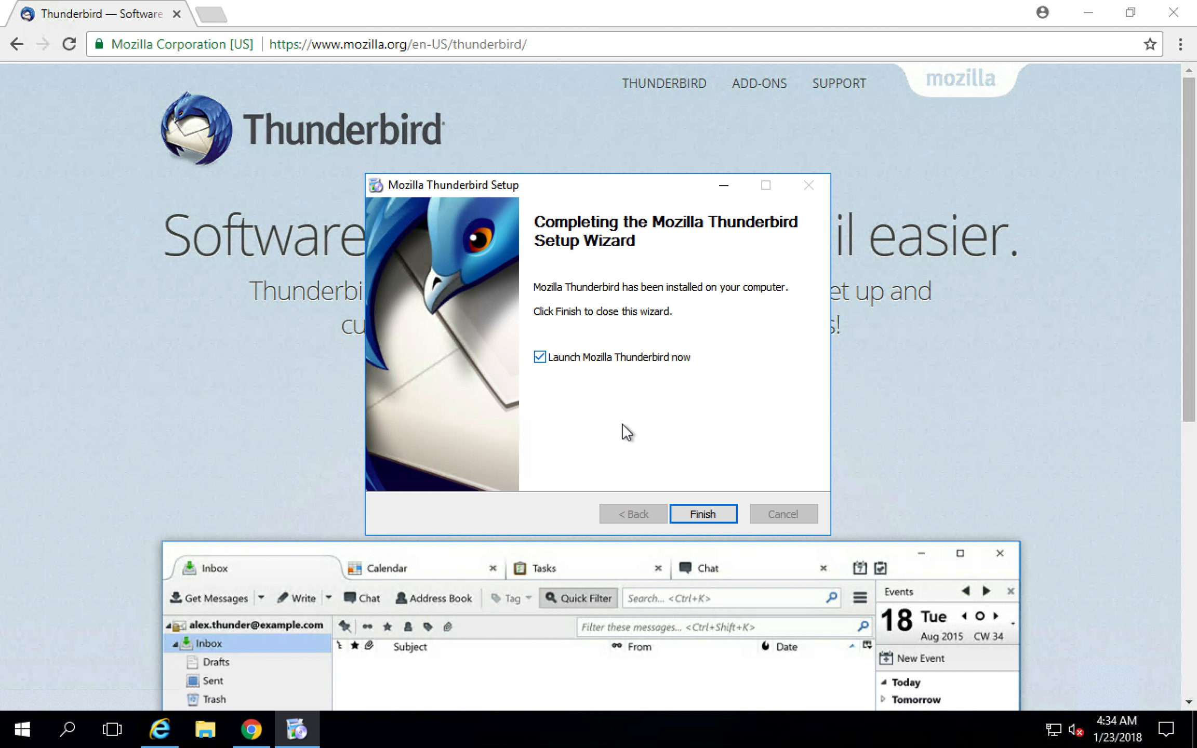
click(692, 513)
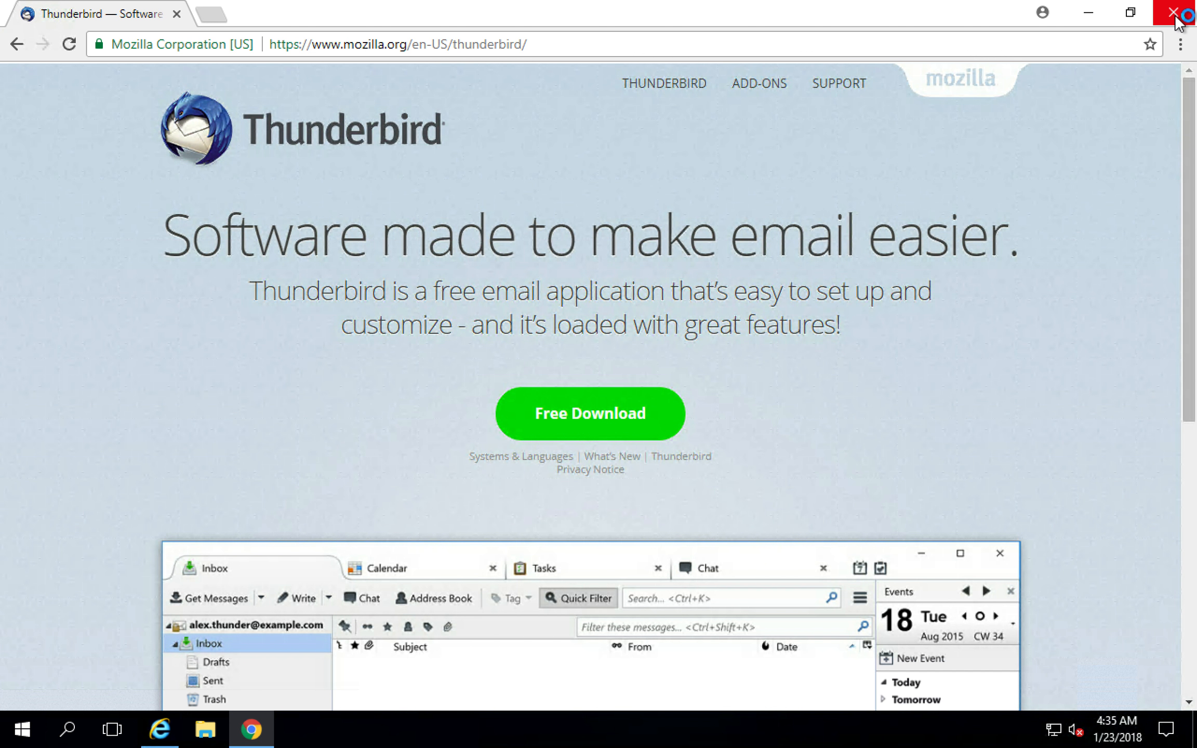
Close the Chrome and Internet Explorer windows, and launch Mozilla Thunderbird from its desktop shortcut.
click(1173, 13)
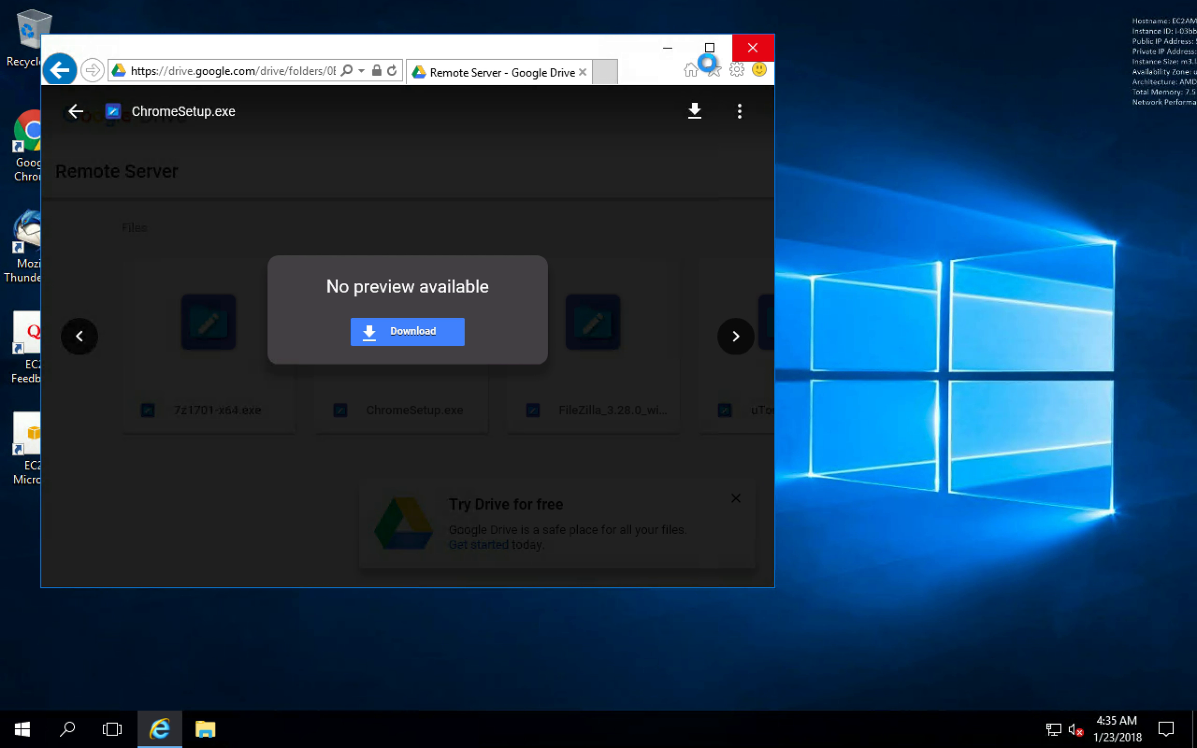
click(763, 47)
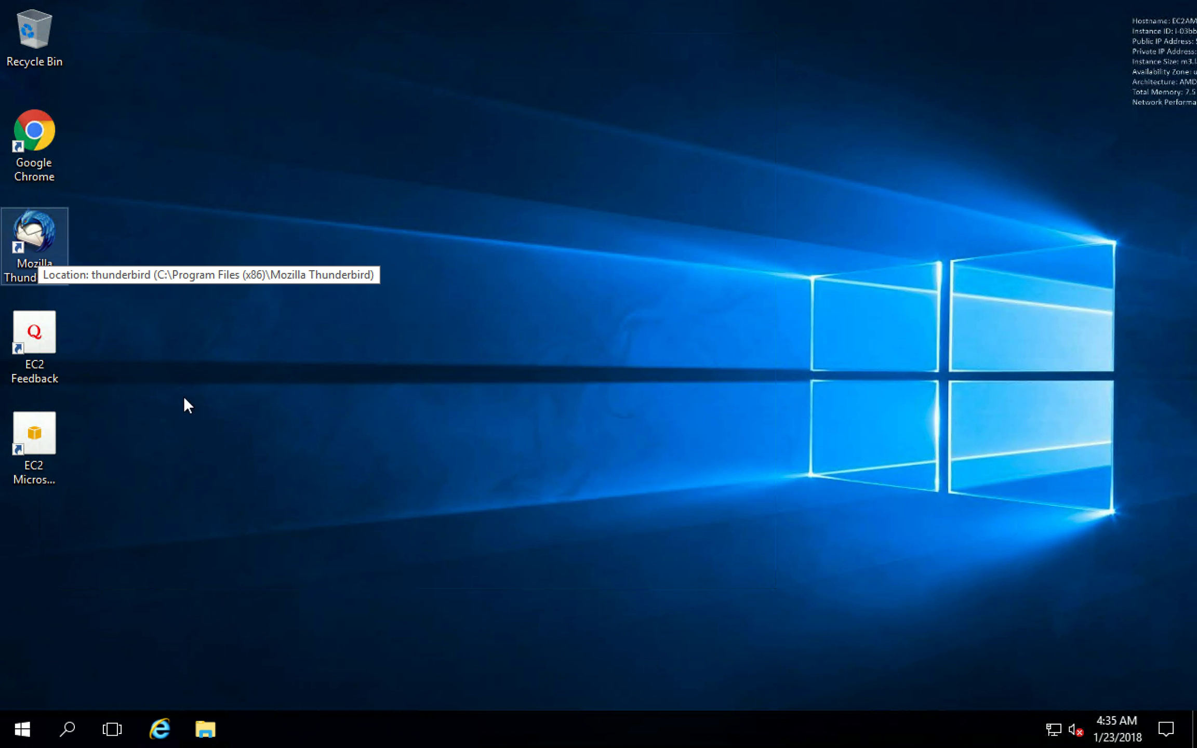
double_click(47, 257)
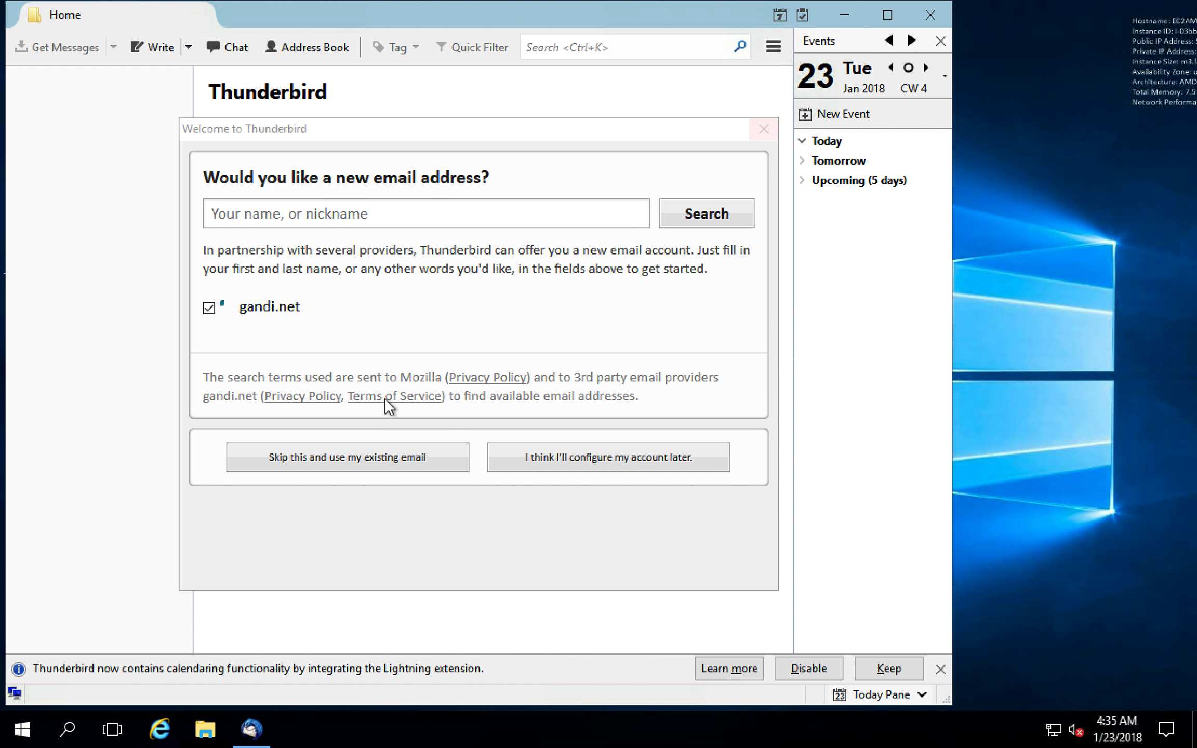
Skip the new email address offer, close the Mail Account Setup dialog, and maximize the Thunderbird window.
click(325, 458)
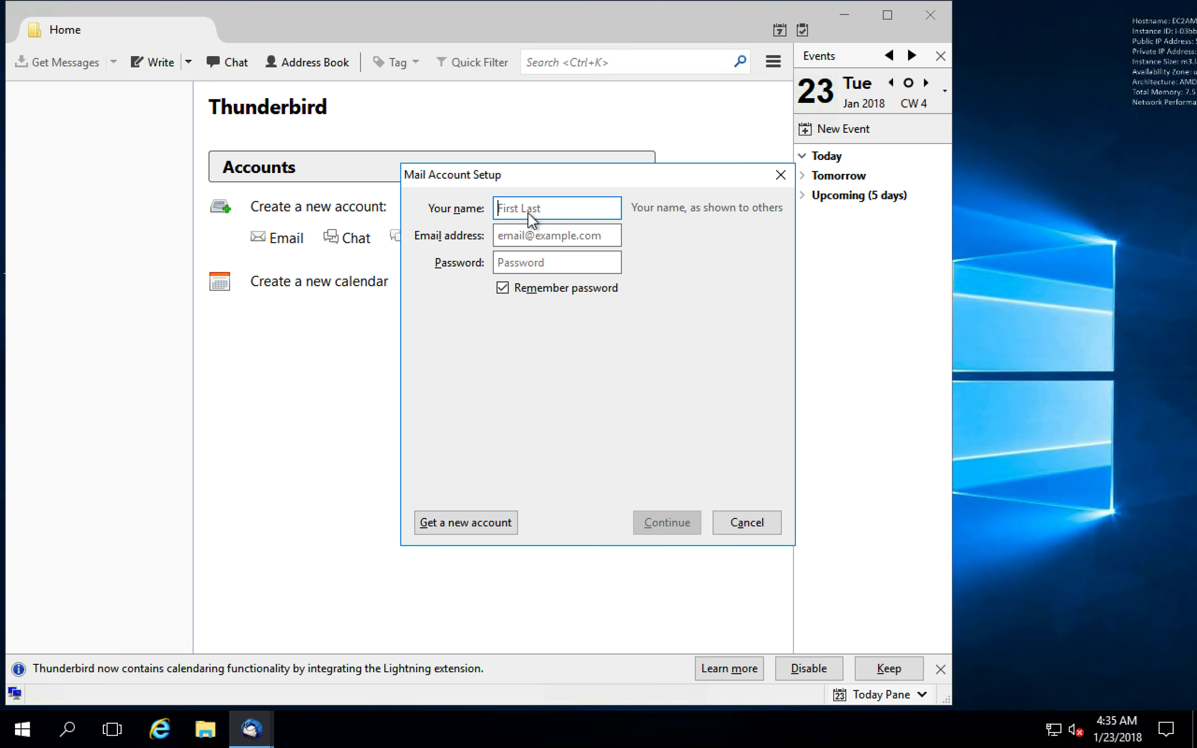
click(780, 177)
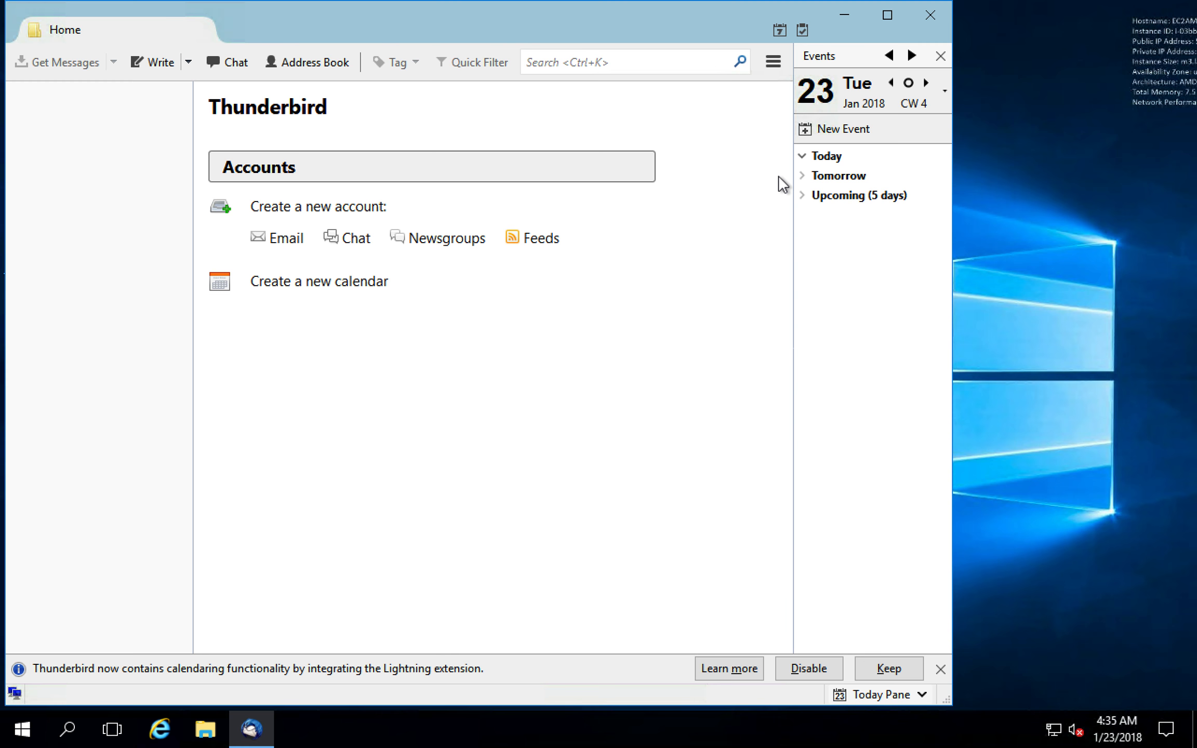
click(892, 12)
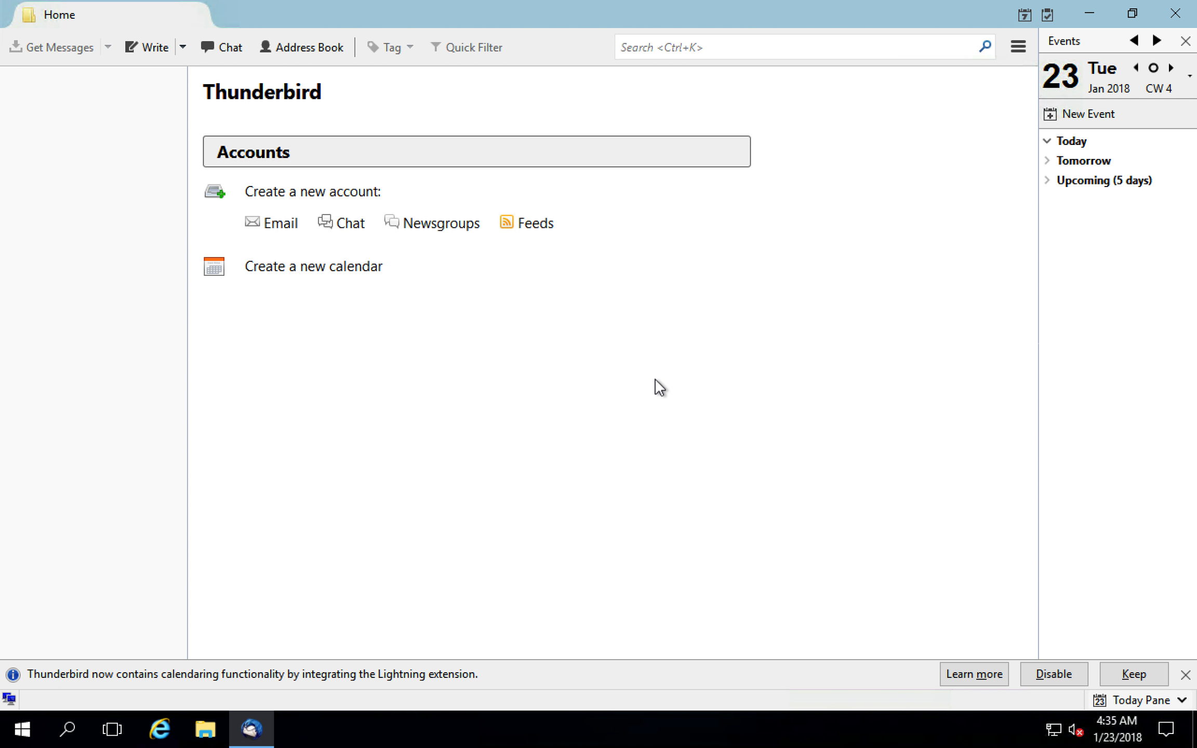
click(1017, 49)
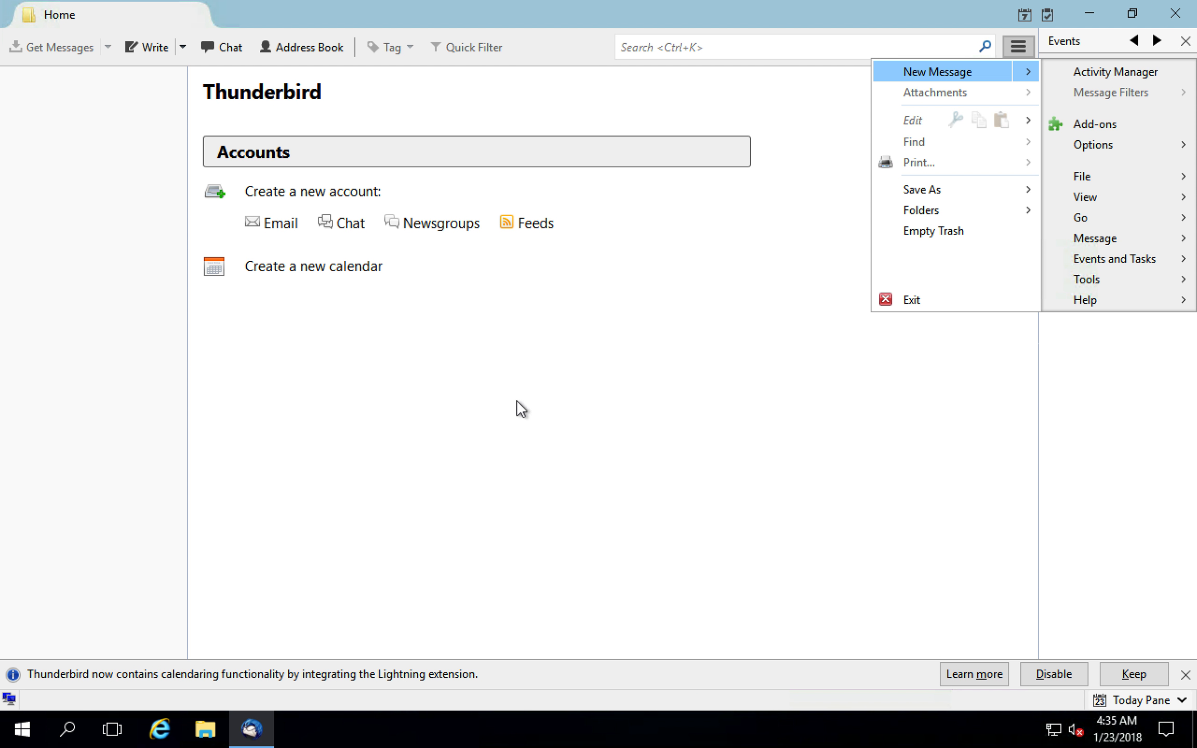
click(493, 441)
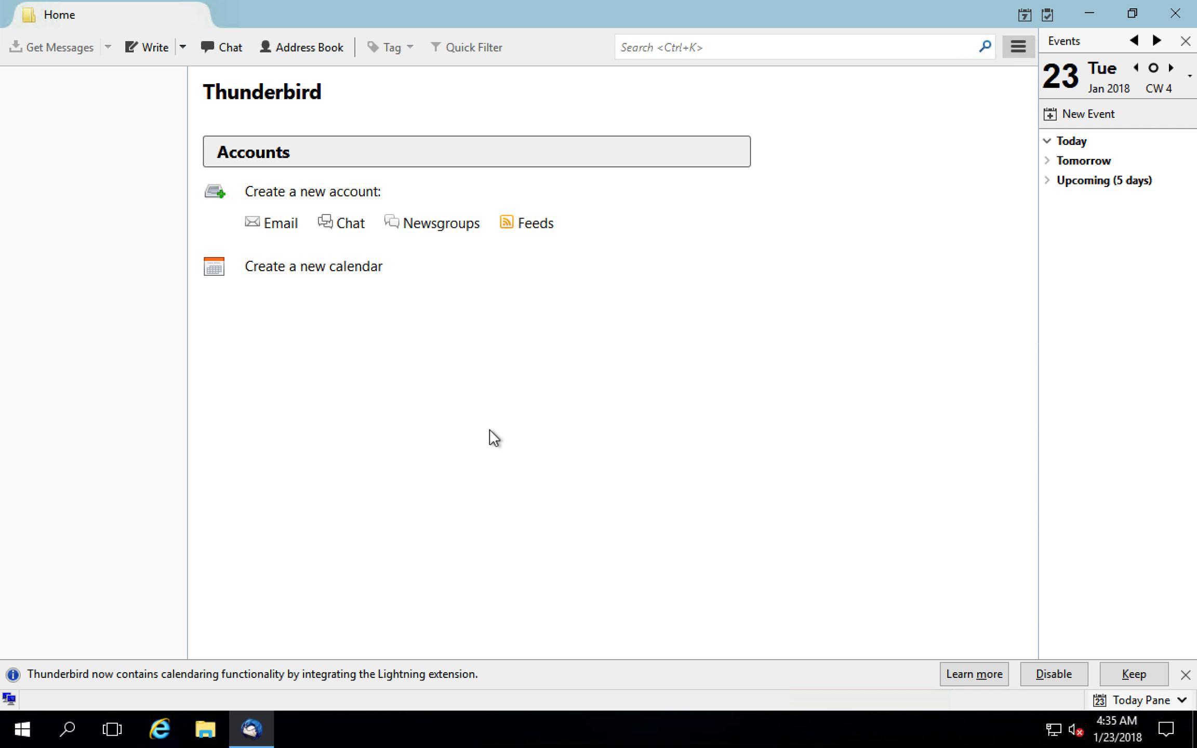
Start a new email account in Thunderbird and fill in its email address with the username copied from the Email account details note in Notes.
click(277, 222)
click(386, 464)
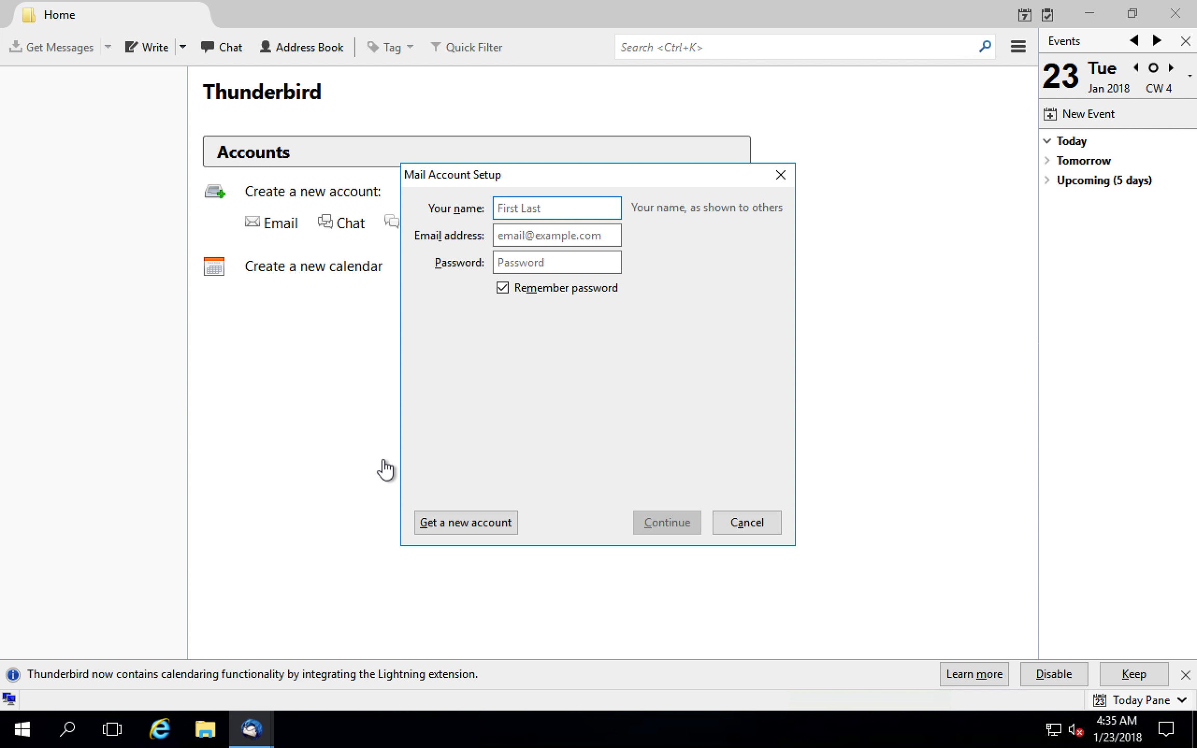
key(ctrl+Up)
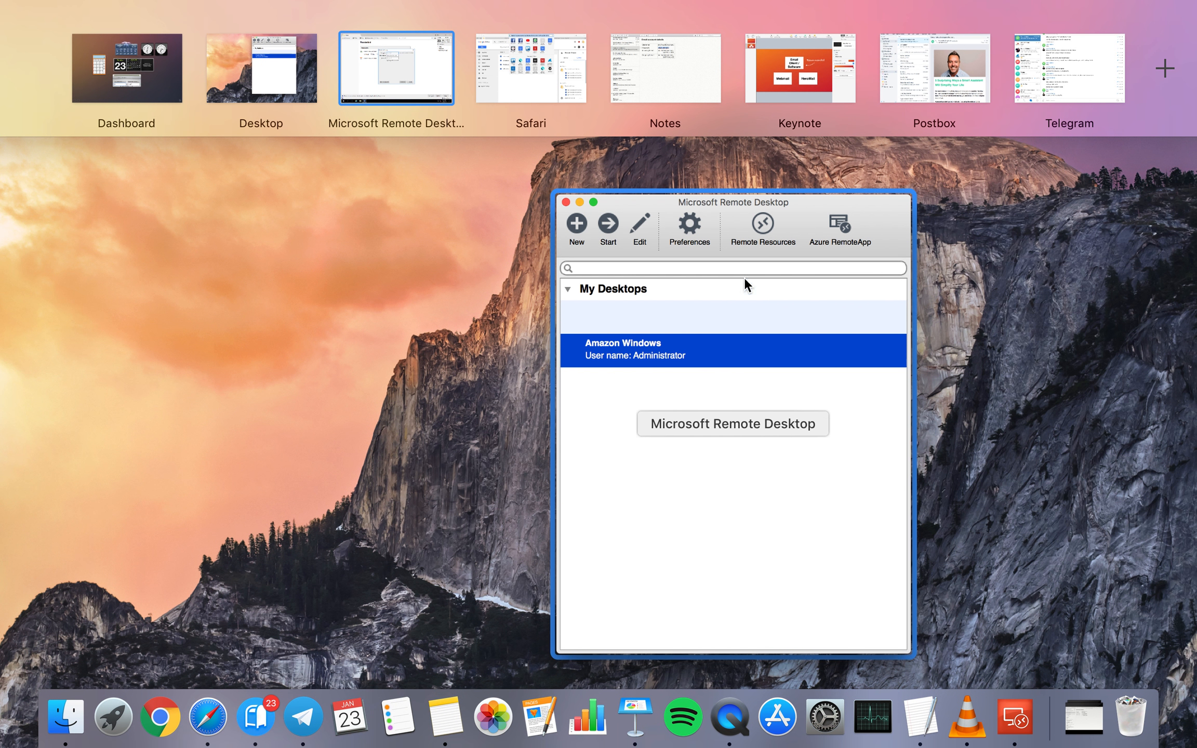
drag(658, 67, 380, 64)
click(380, 64)
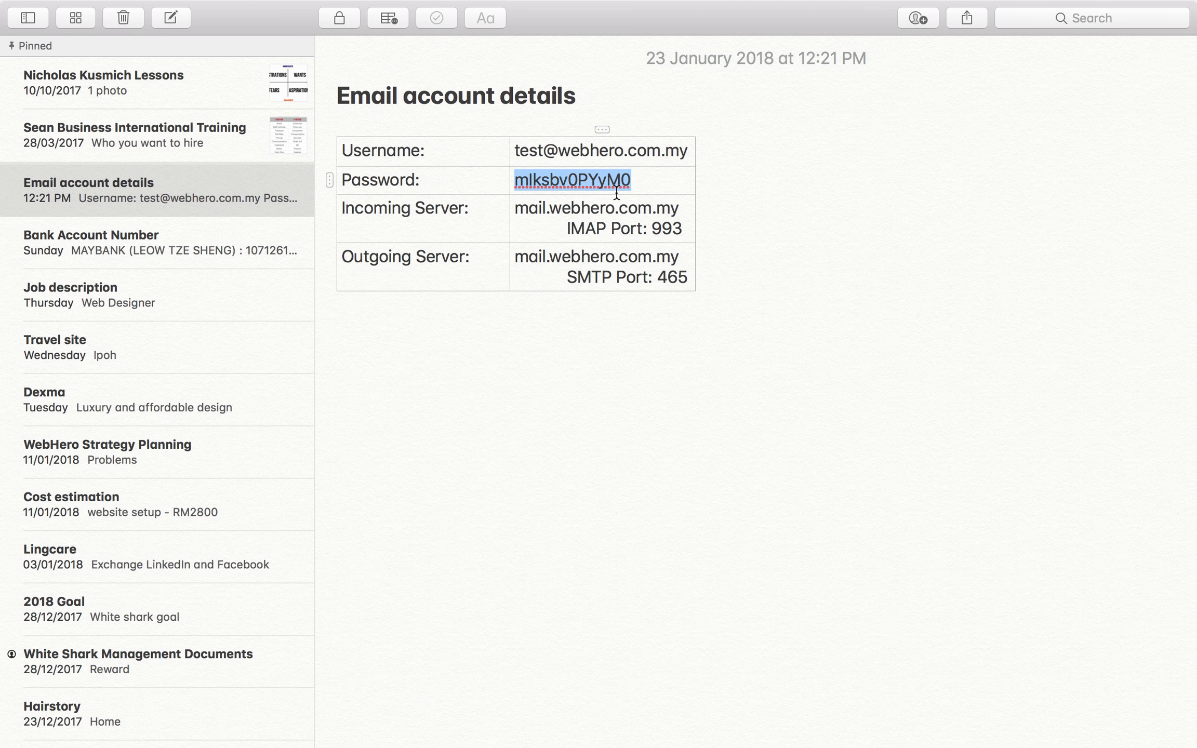
click(517, 150)
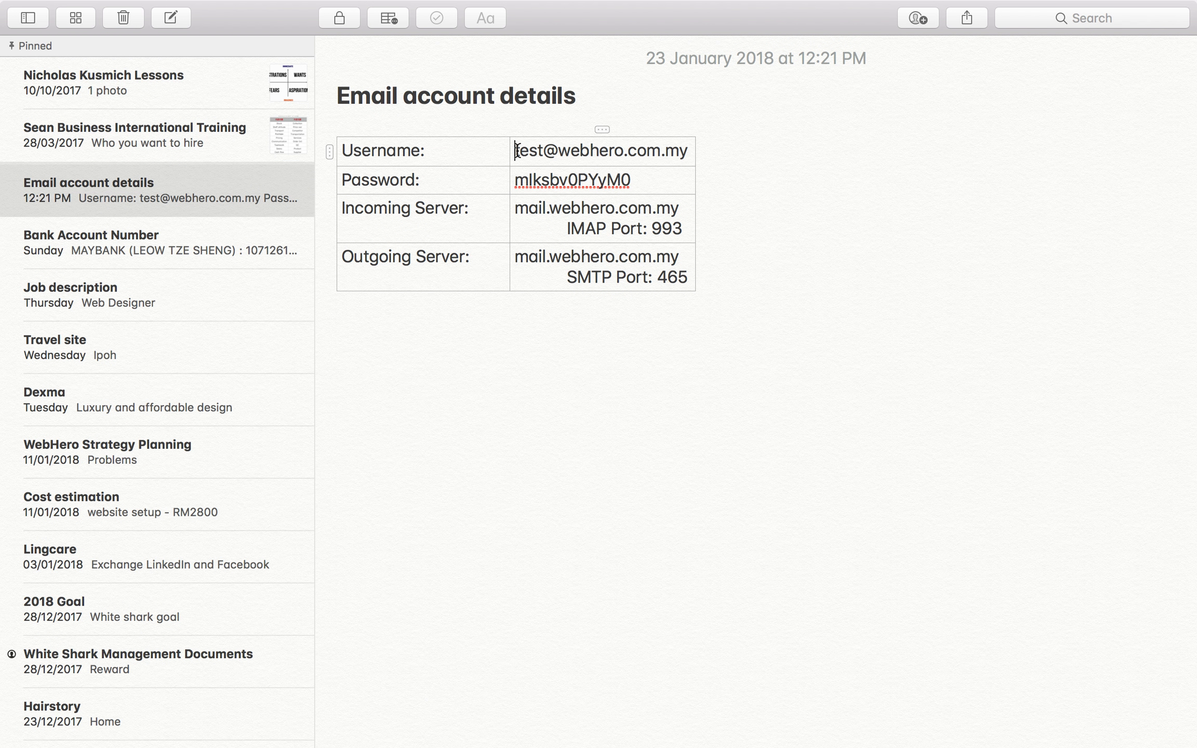
shift+click(689, 152)
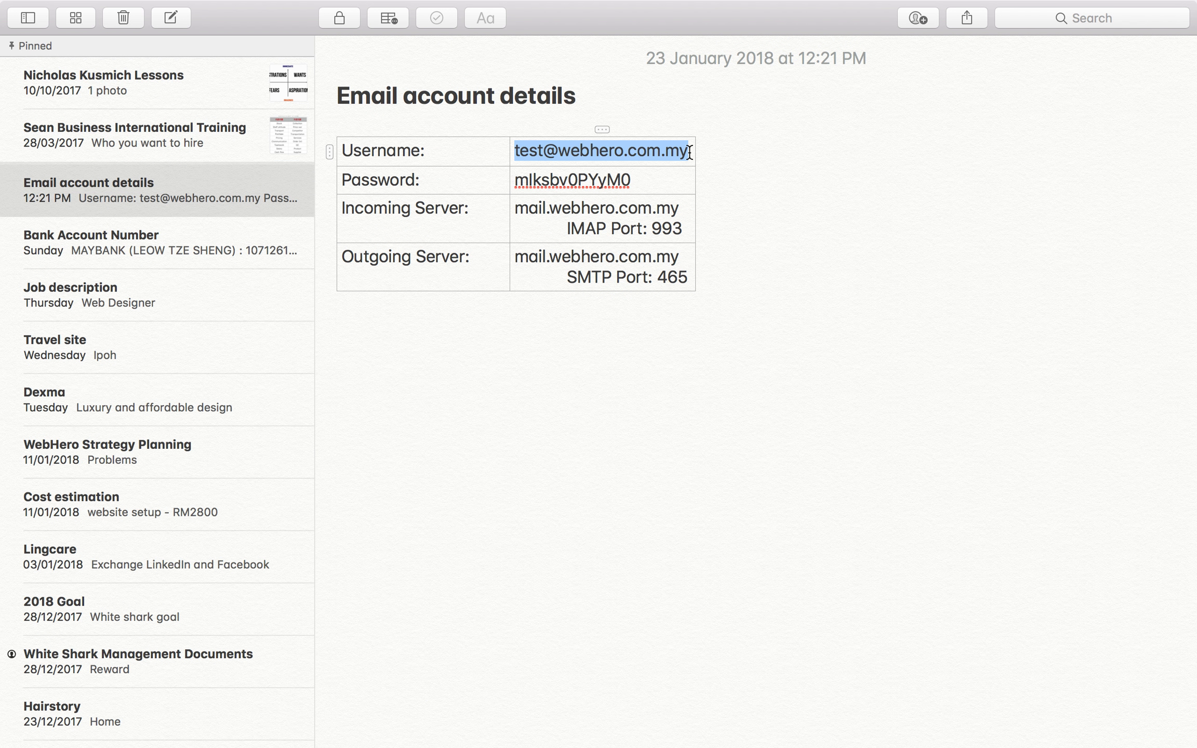
right_click(662, 151)
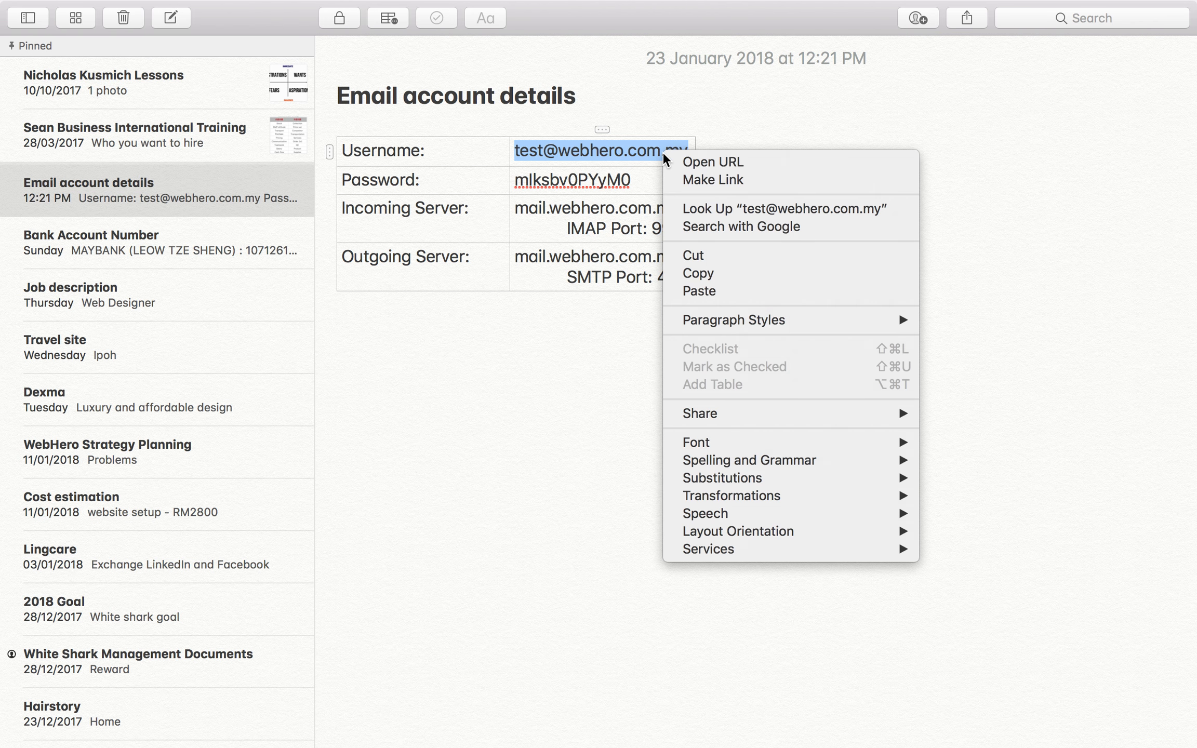
click(707, 274)
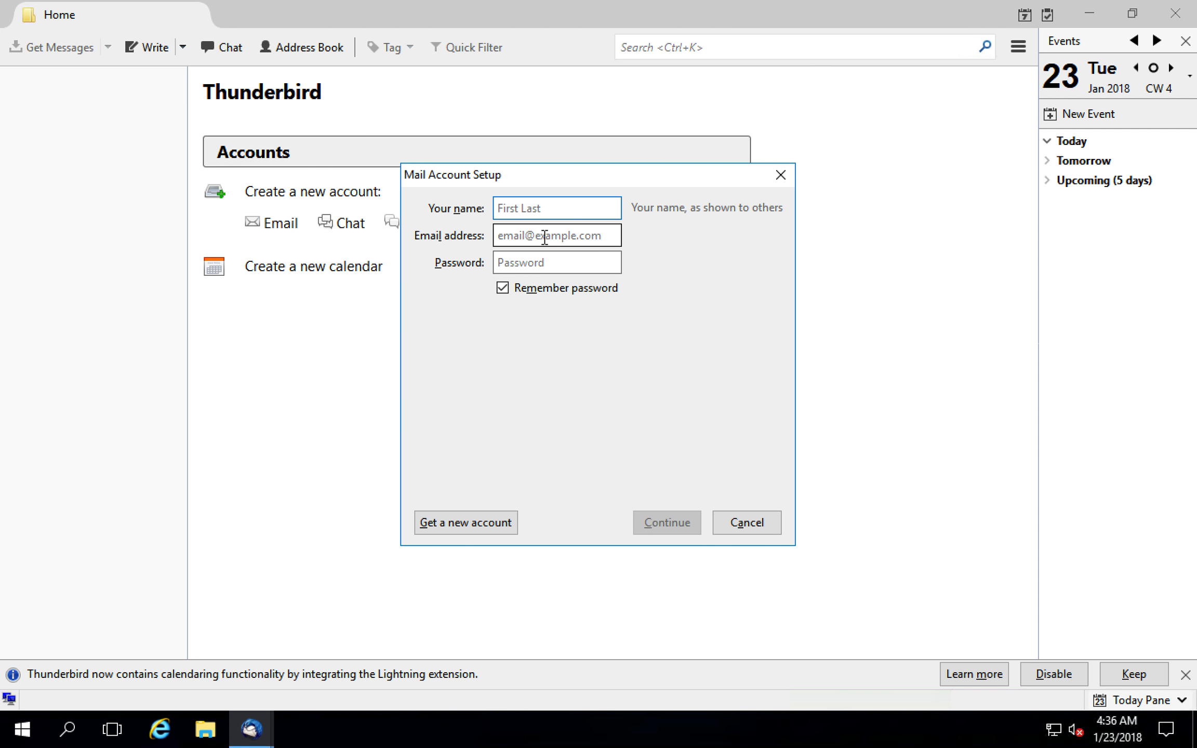
click(544, 237)
right_click(544, 237)
click(601, 318)
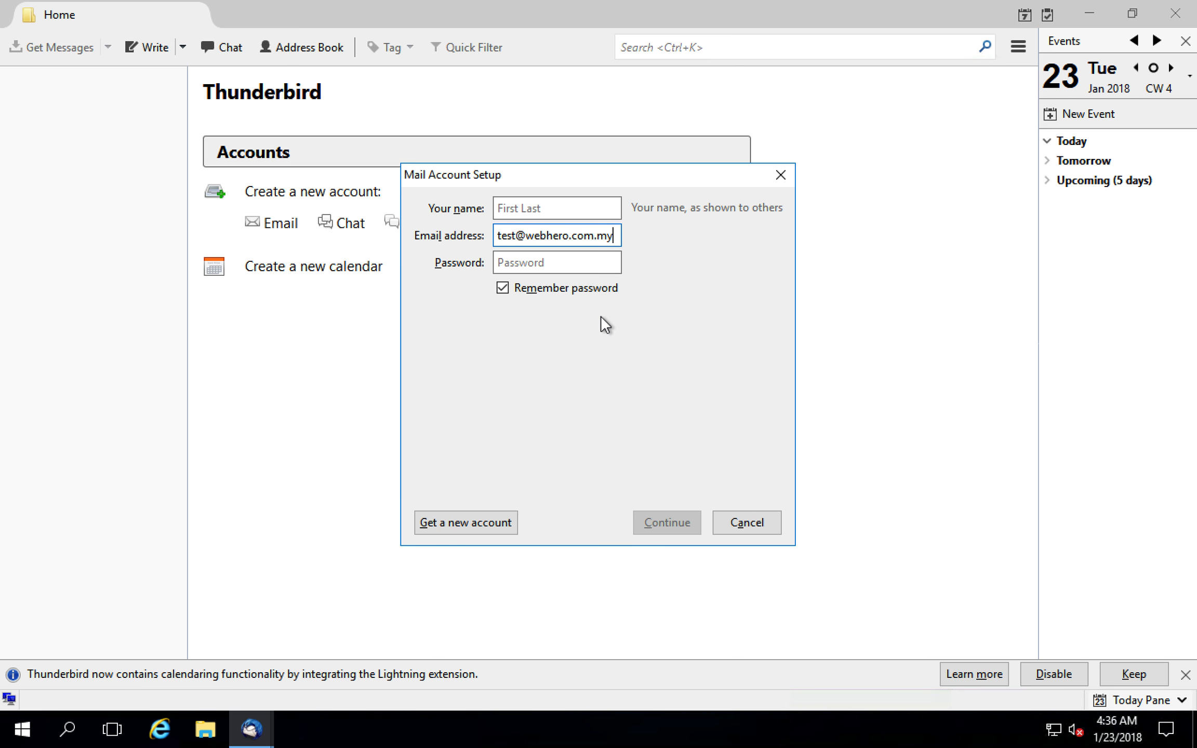
Switch to Notes, copy the account password from the details table, and paste it below the table.
key(ctrl+Left)
drag(645, 181, 511, 178)
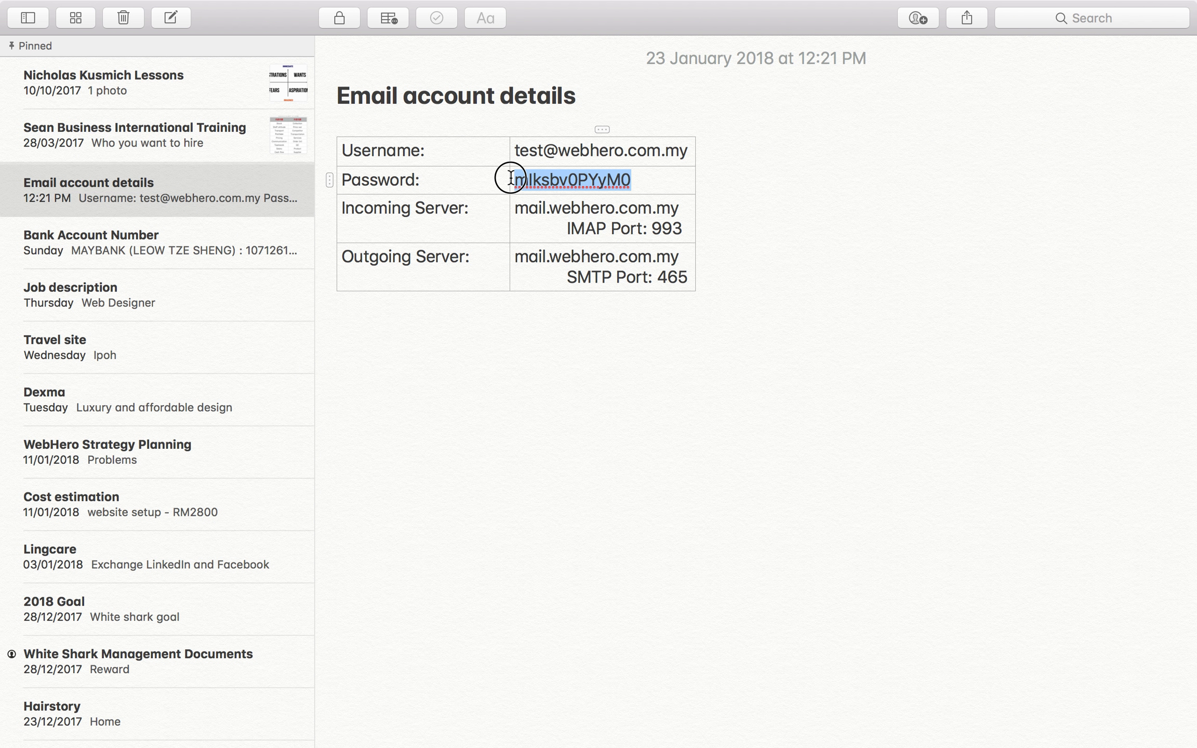
right_click(527, 176)
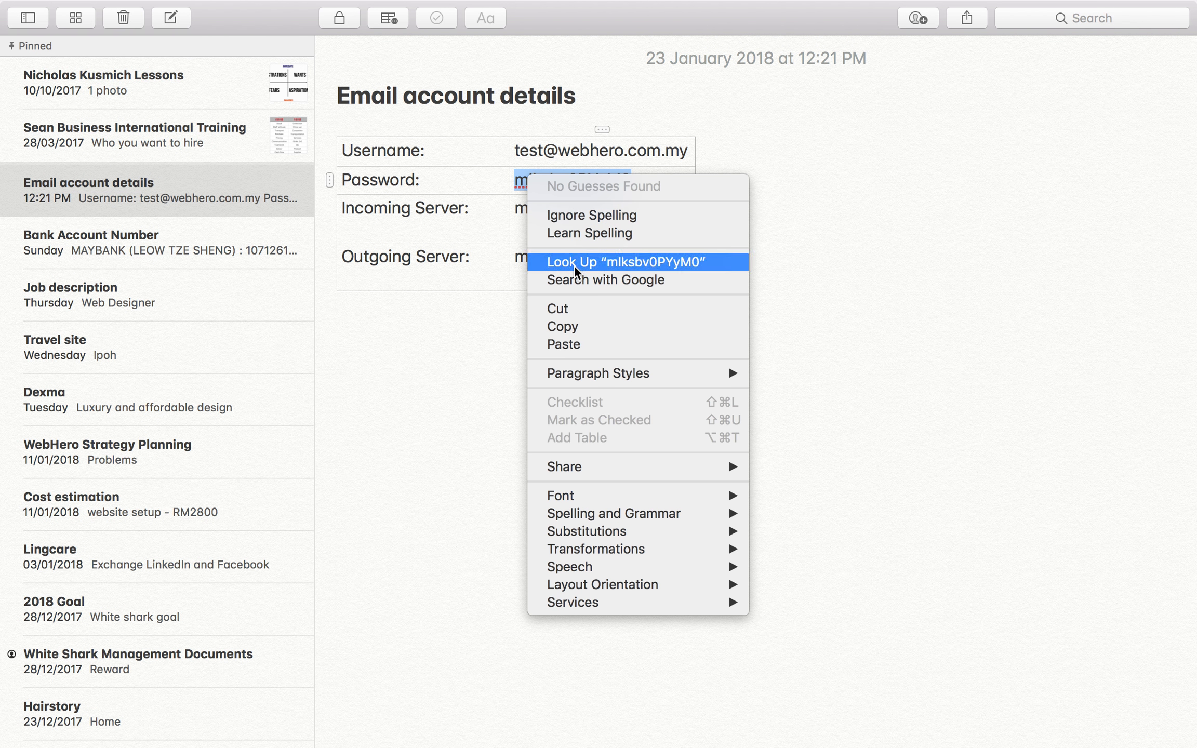
click(579, 326)
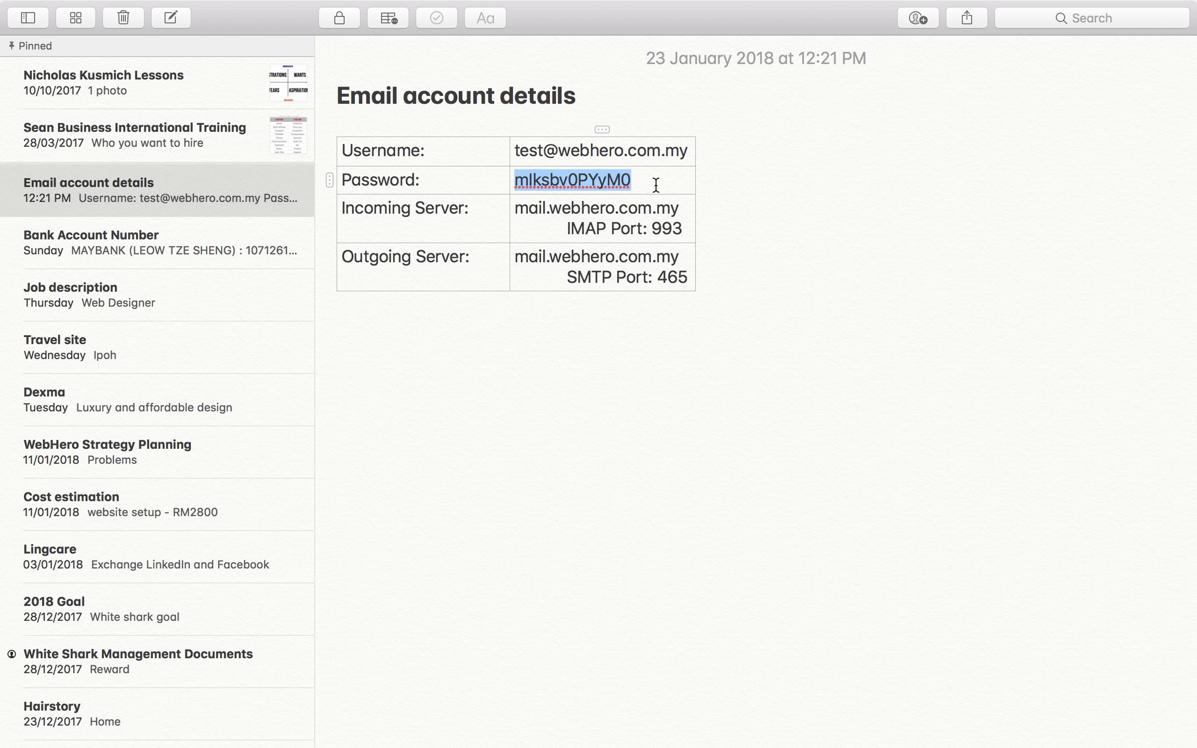
click(785, 347)
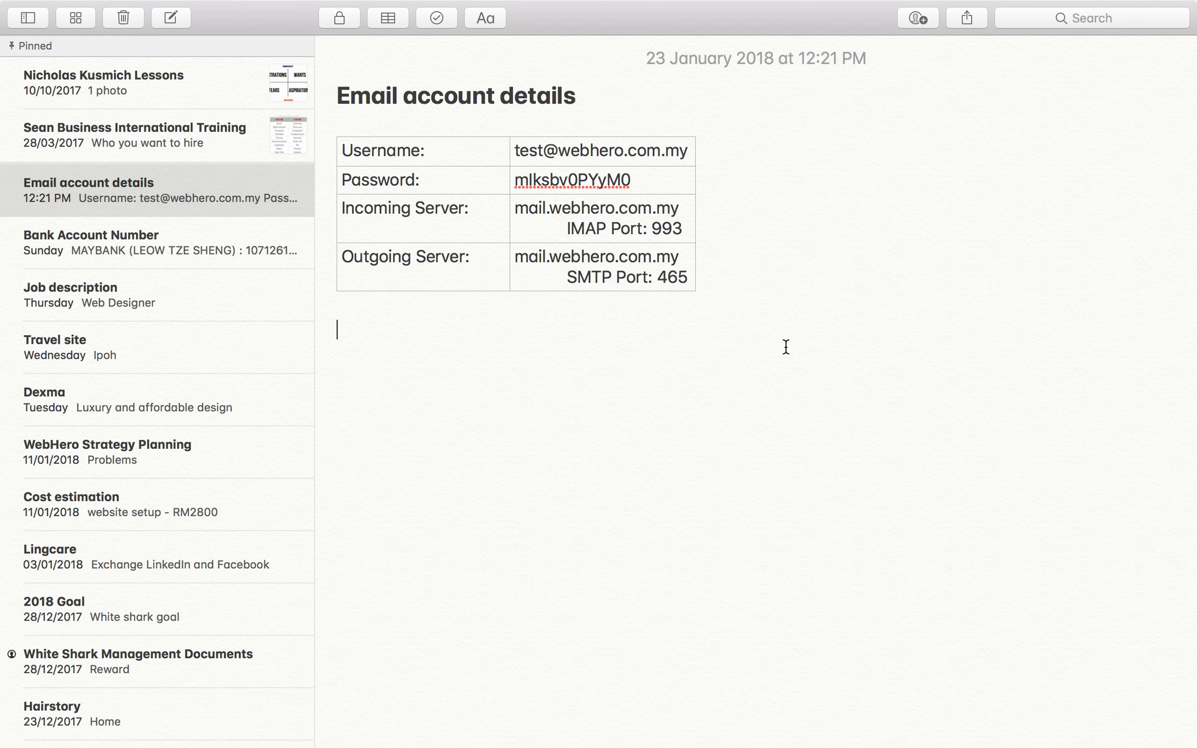
key(super+v)
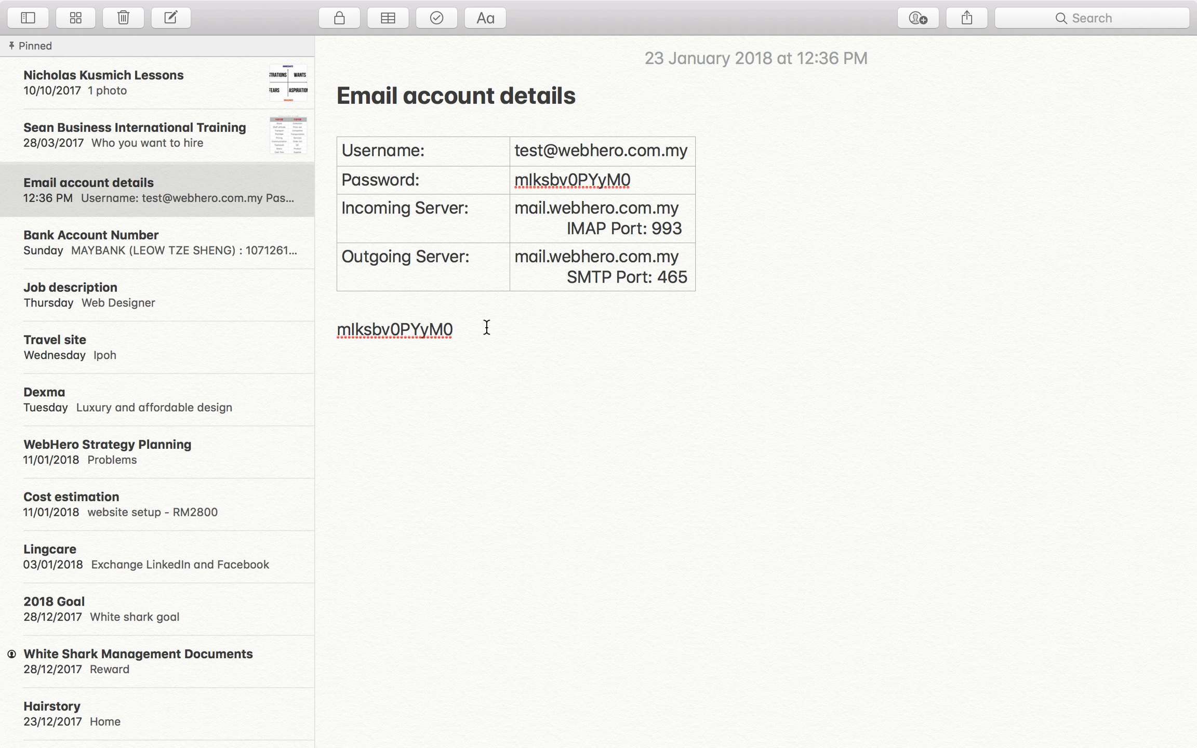
Copy the account password from the line below the details table.
drag(486, 328, 291, 335)
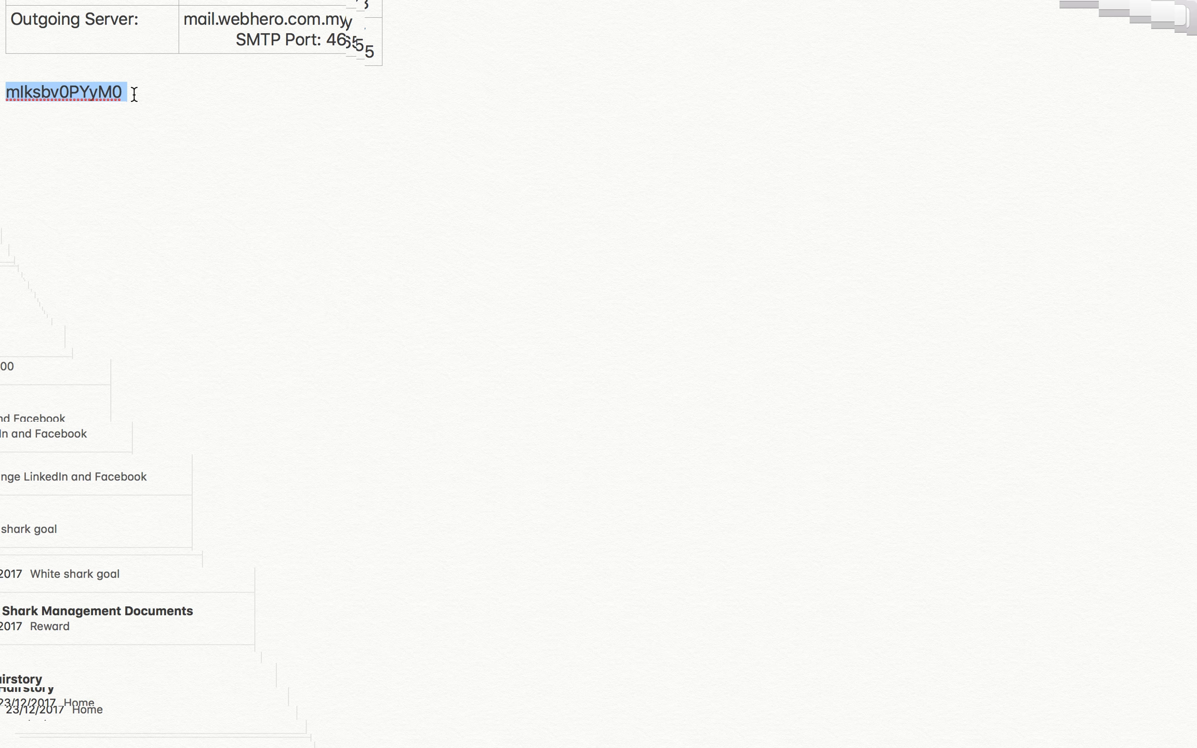
click(134, 93)
drag(126, 91, 11, 86)
right_click(53, 97)
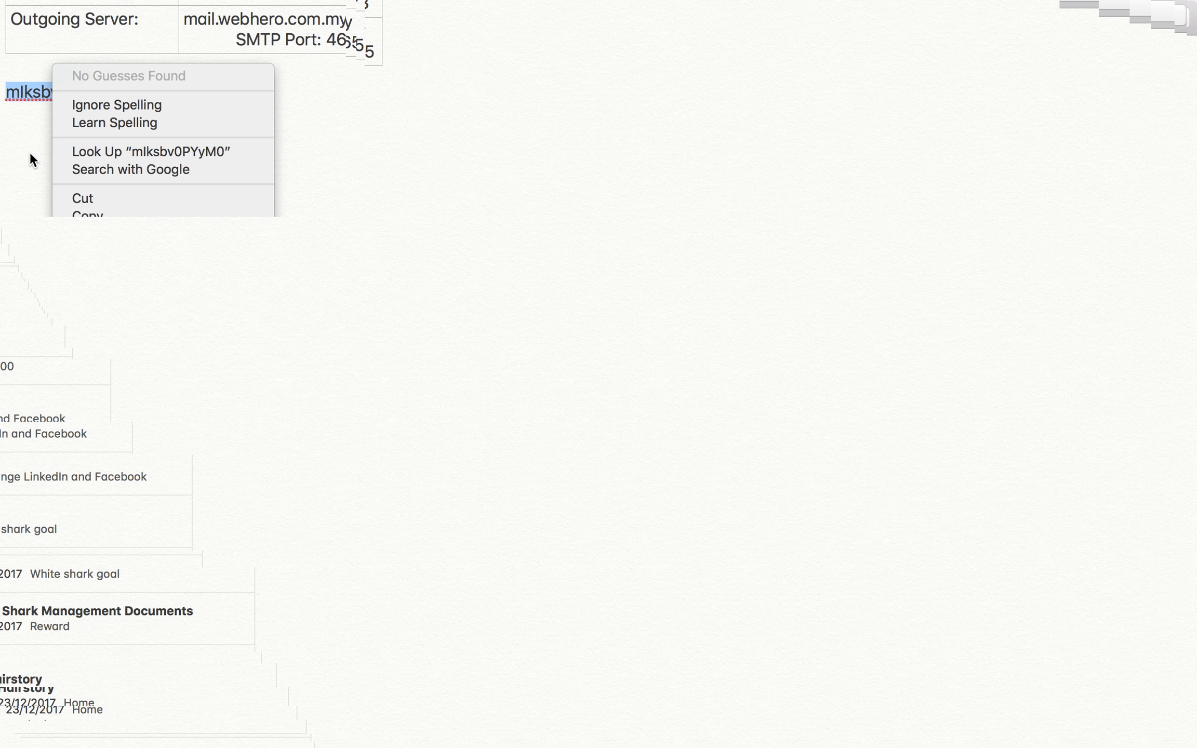
click(69, 214)
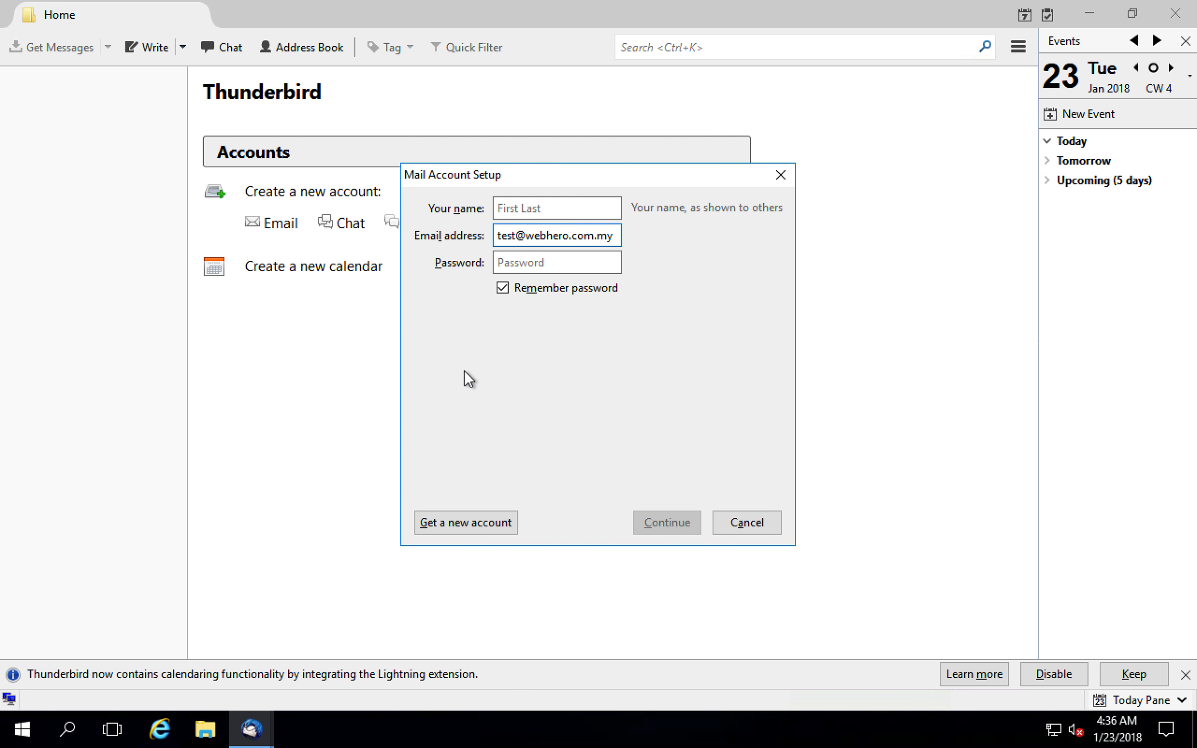
Switch back to Thunderbird and paste the copied account password into the Mail Account Setup password field.
click(530, 261)
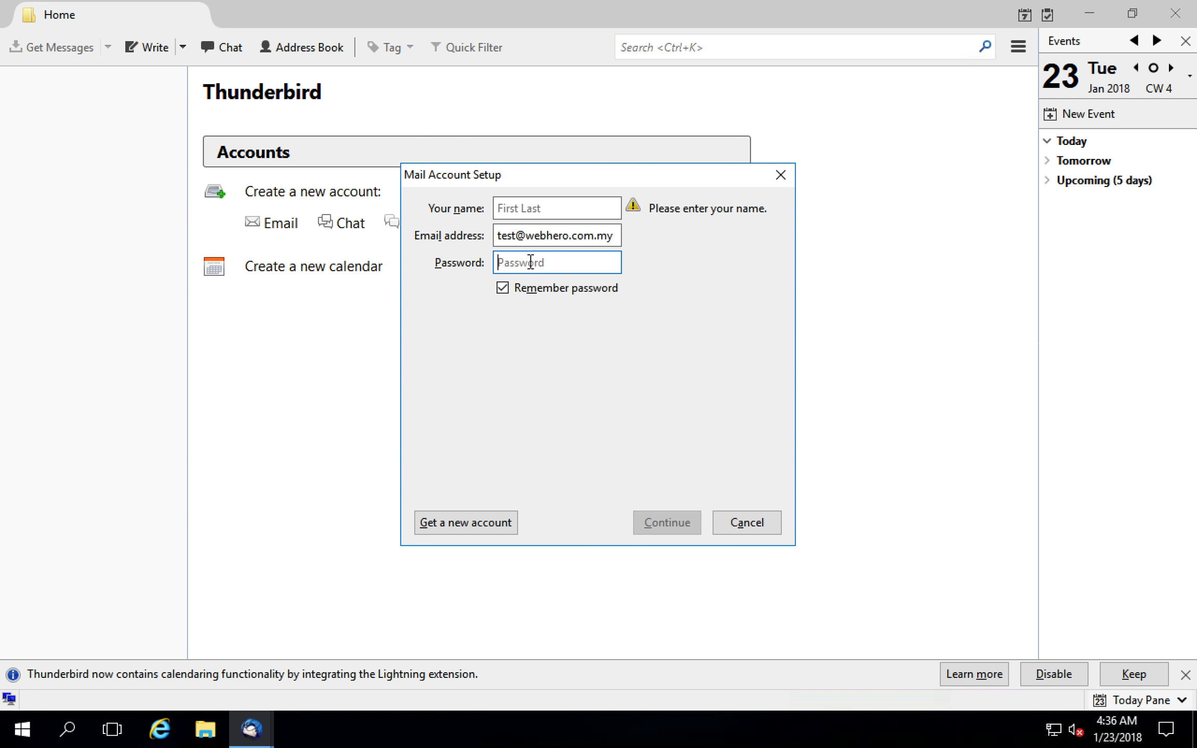
right_click(531, 262)
click(590, 340)
Enter the sender's display name with the company tag [WebHero], and continue to look up the mail server configuration.
click(561, 208)
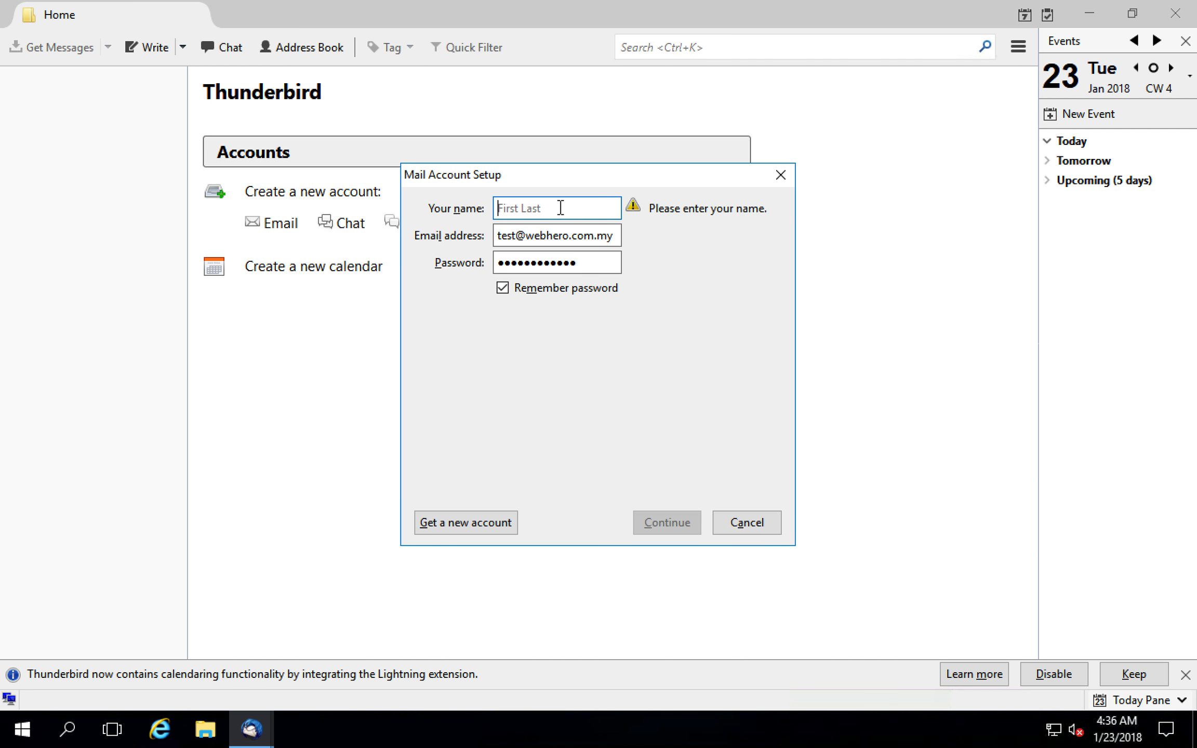
text(S)
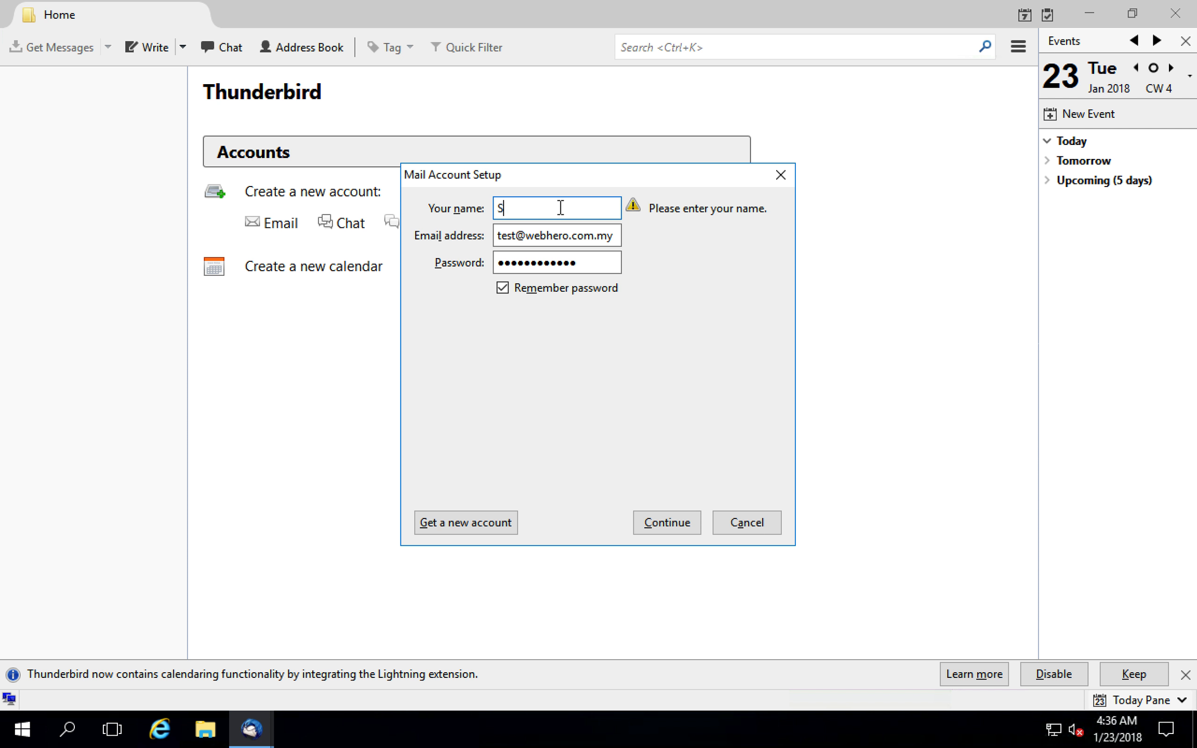
text(heng [WebHero])
drag(597, 207, 484, 208)
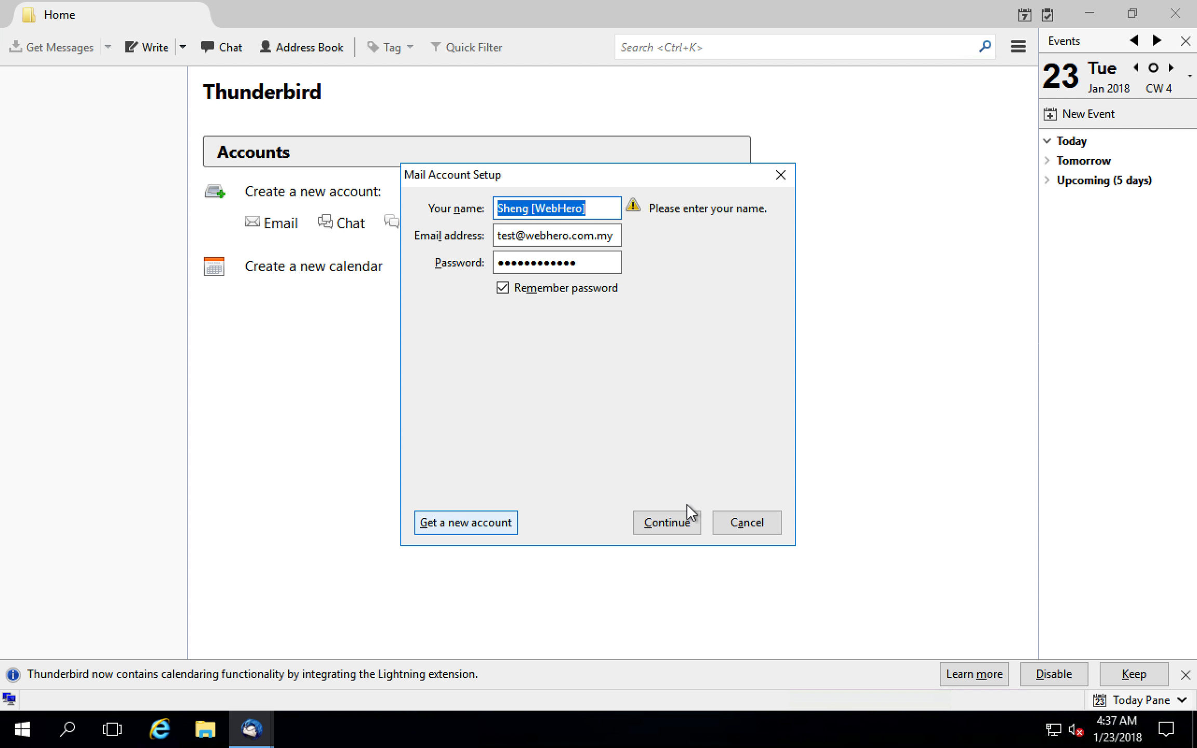
click(682, 521)
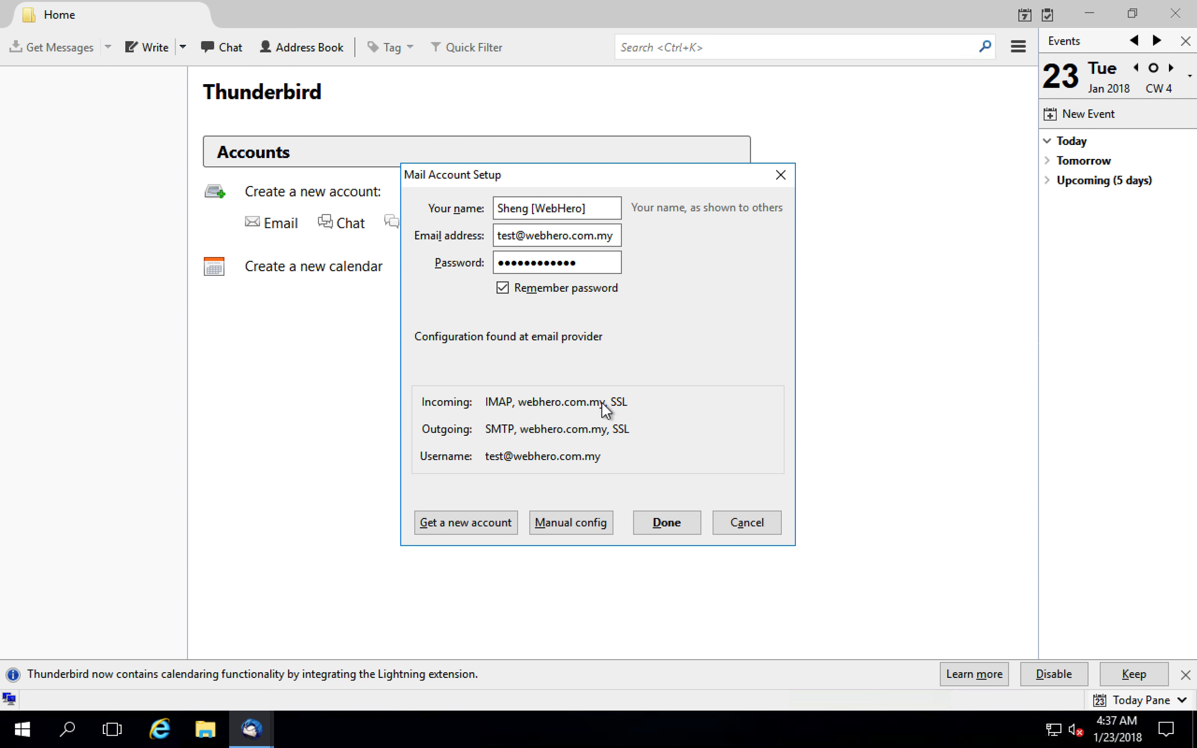
Open the manual configuration for the mail account and keep IMAP as the incoming server protocol.
click(545, 521)
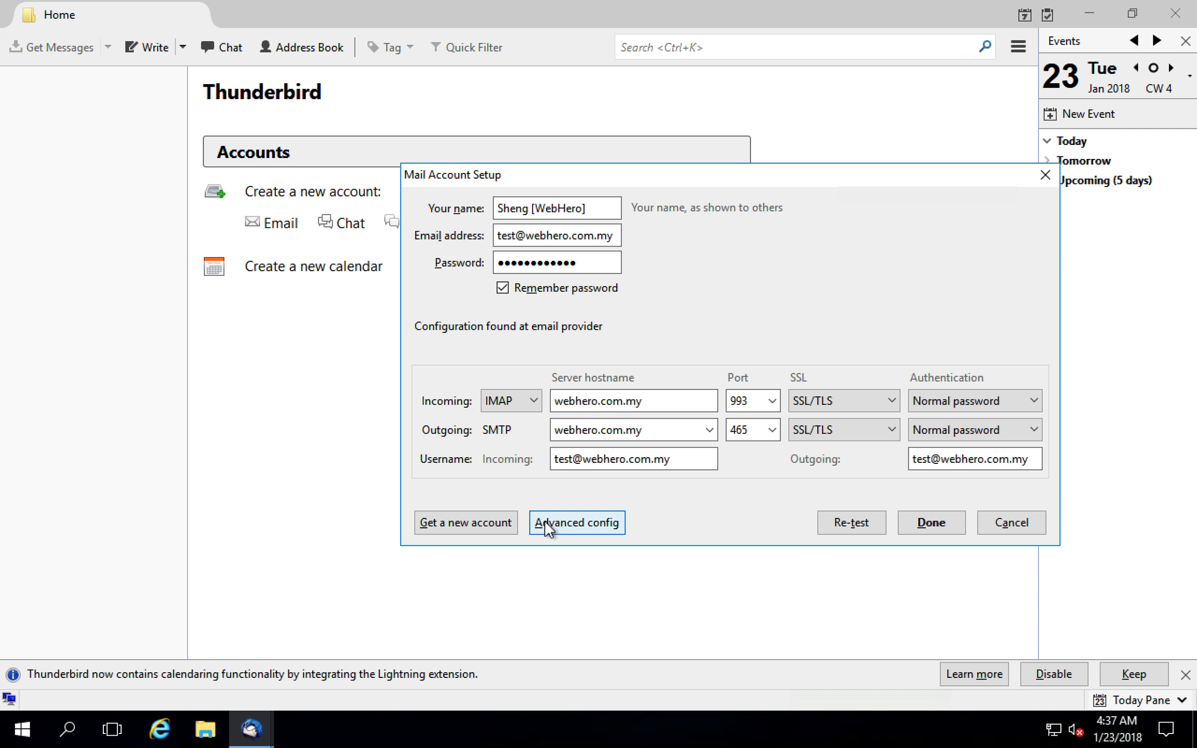
click(520, 401)
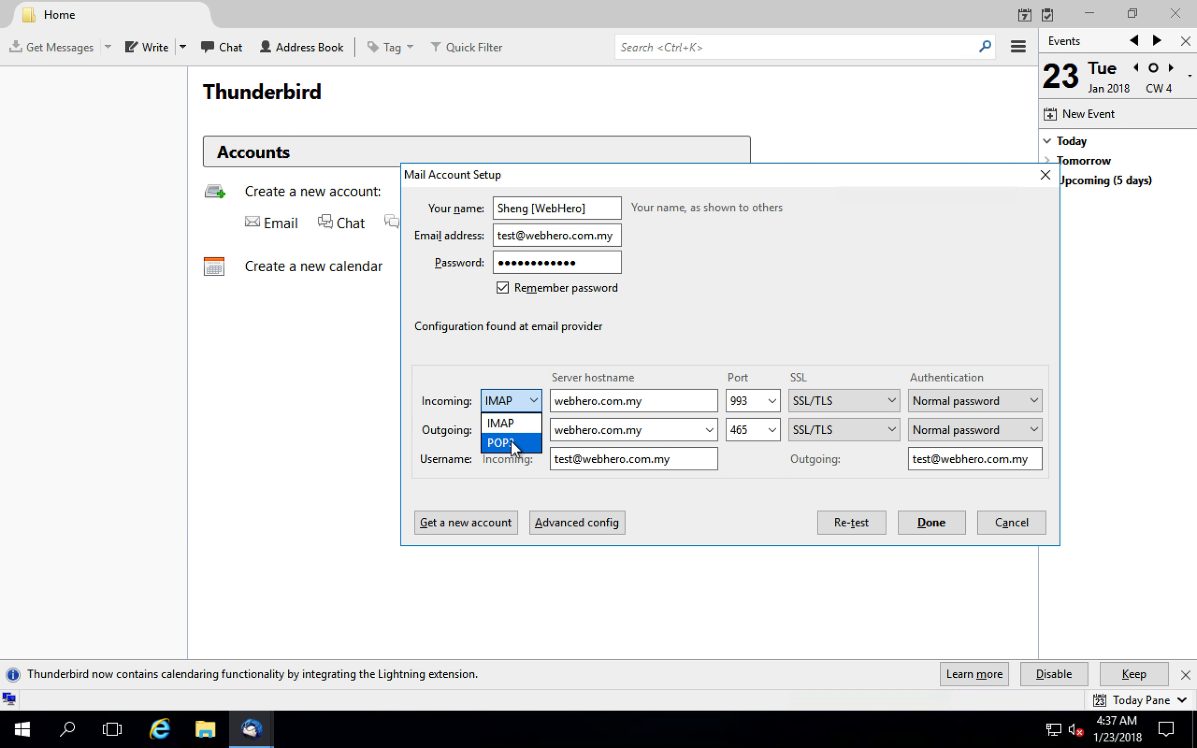
click(549, 343)
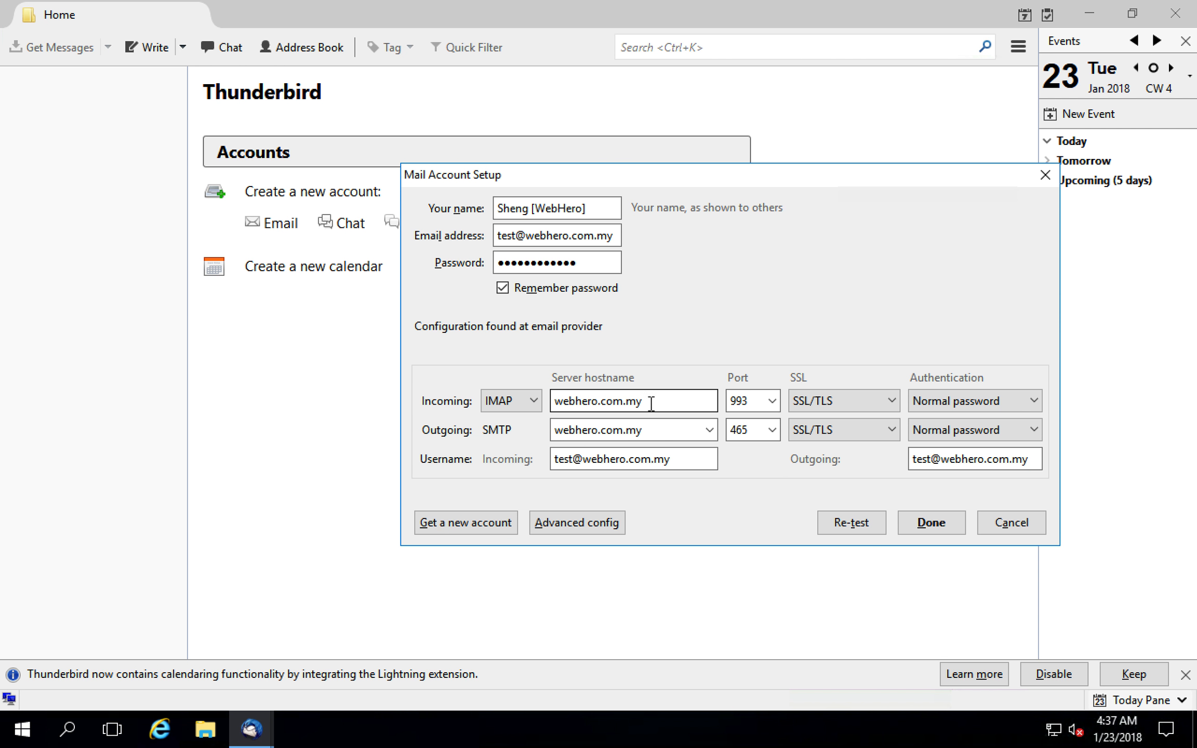
Check the server names in the Email account details note and set both the incoming and outgoing hostnames to mail.webhero.com.my.
click(558, 404)
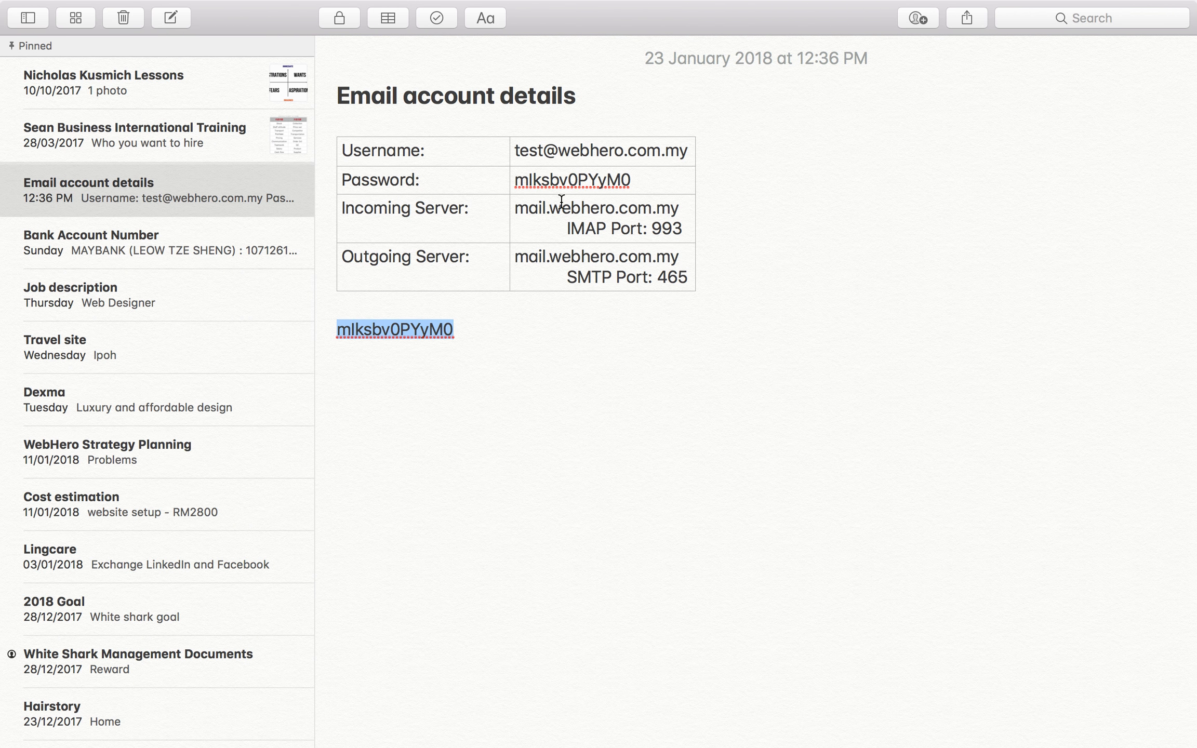
drag(515, 207, 683, 205)
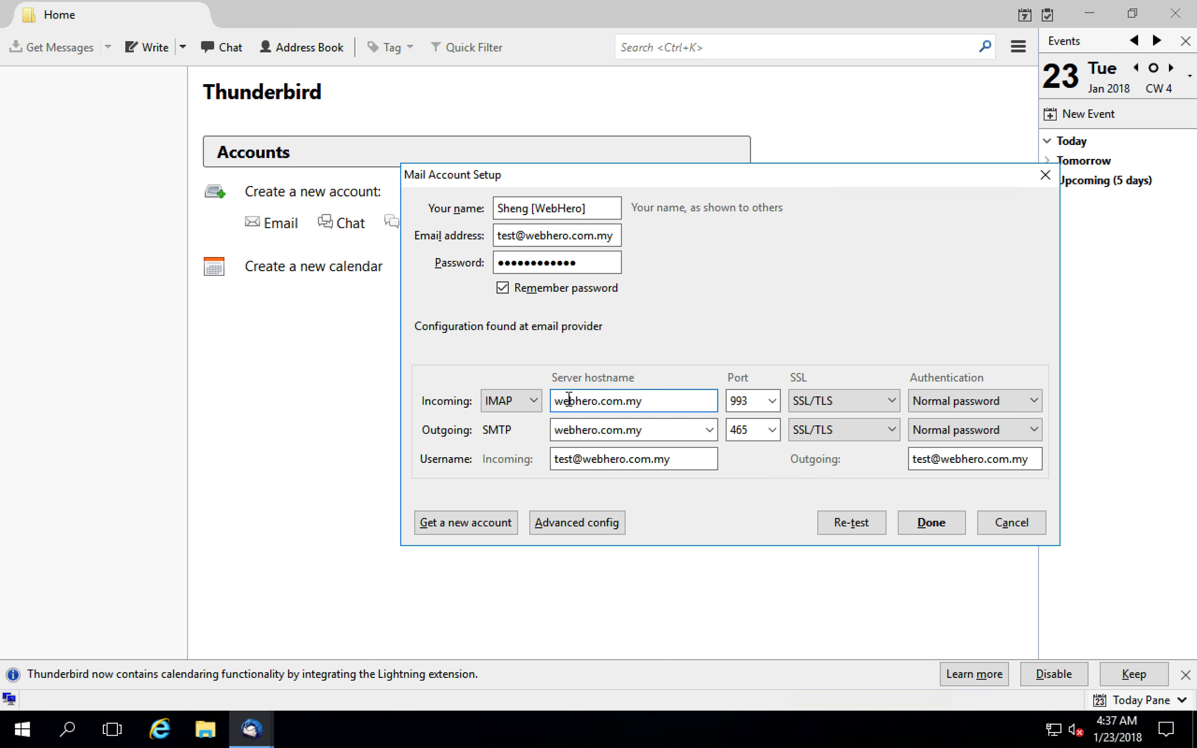
text(mail.)
click(557, 431)
text(mail.)
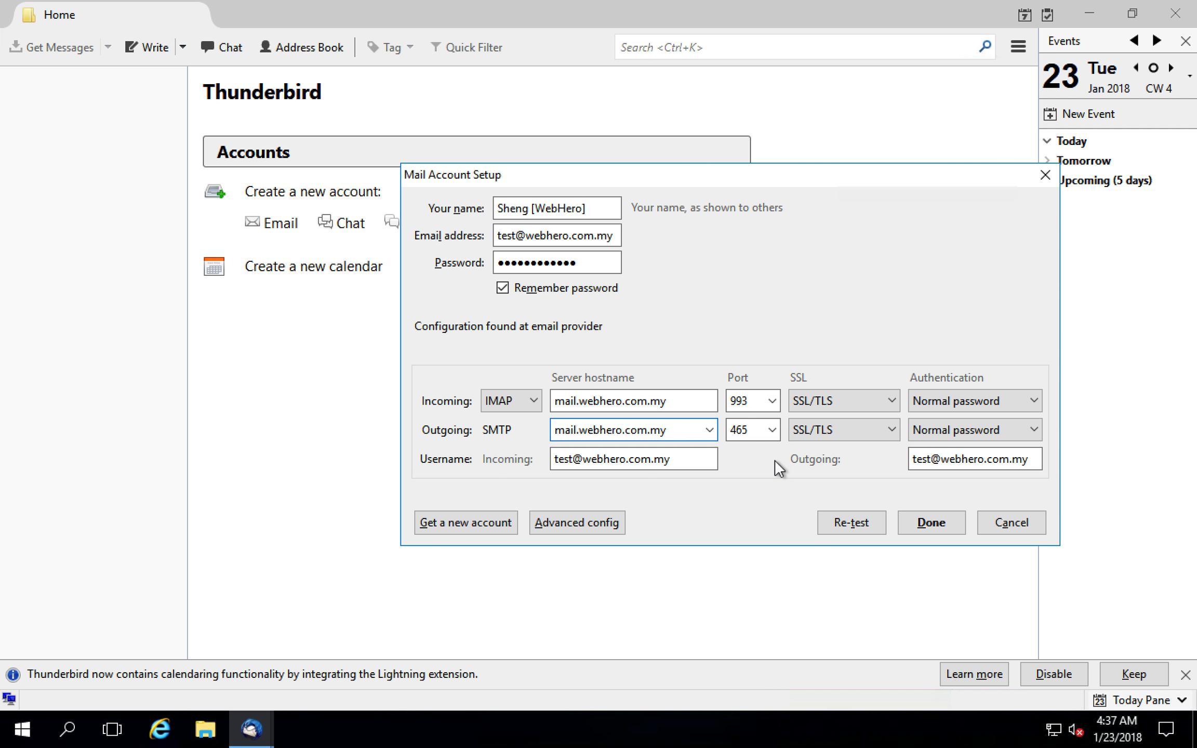
Configure the incoming server with port 993, SSL/TLS security and Normal password authentication.
click(772, 403)
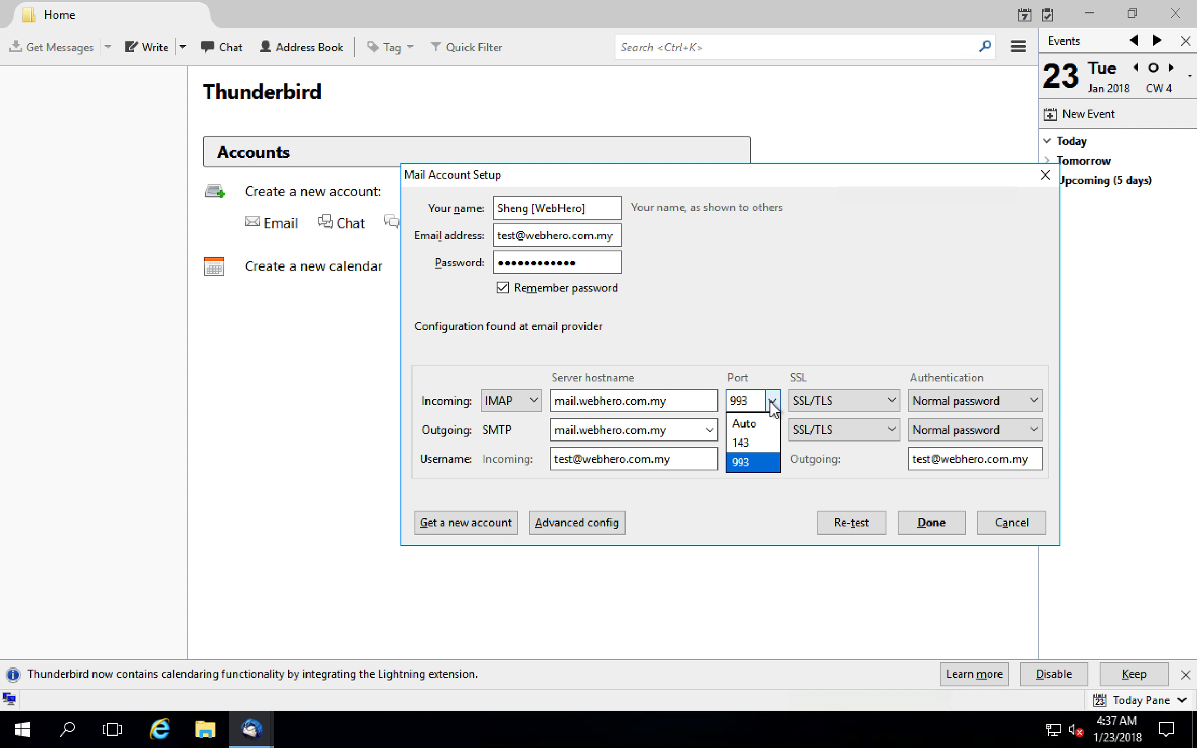
click(767, 458)
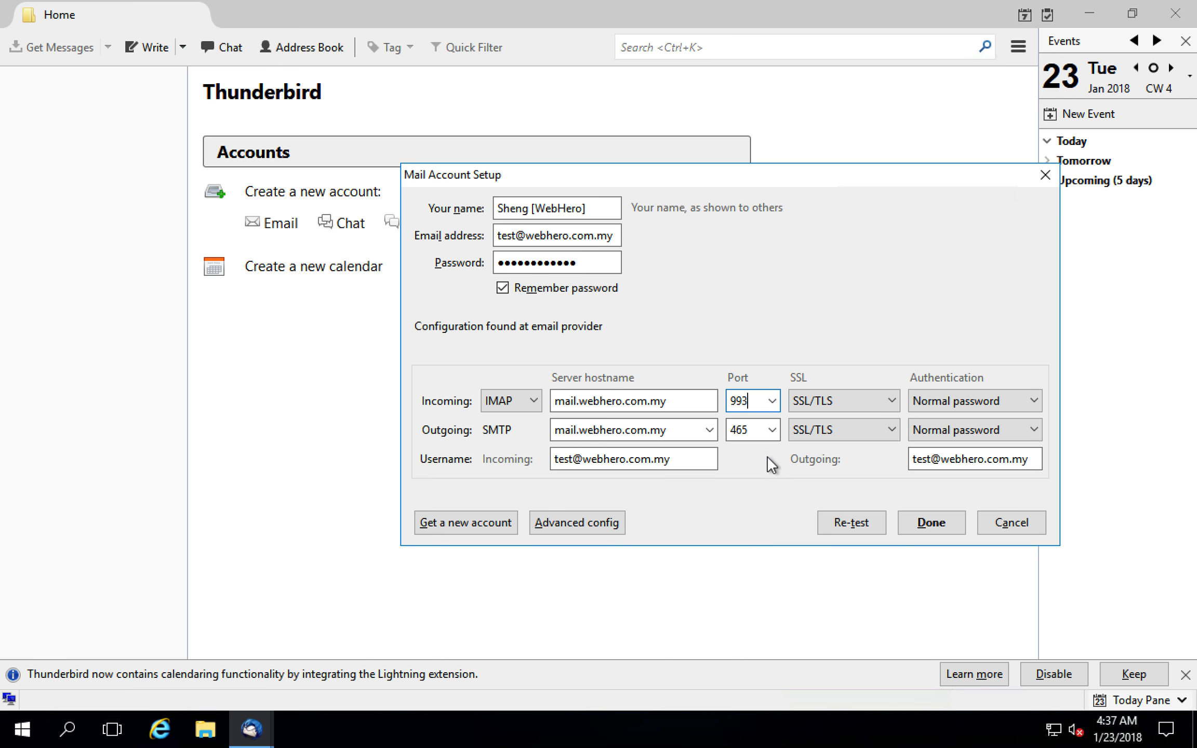
click(838, 402)
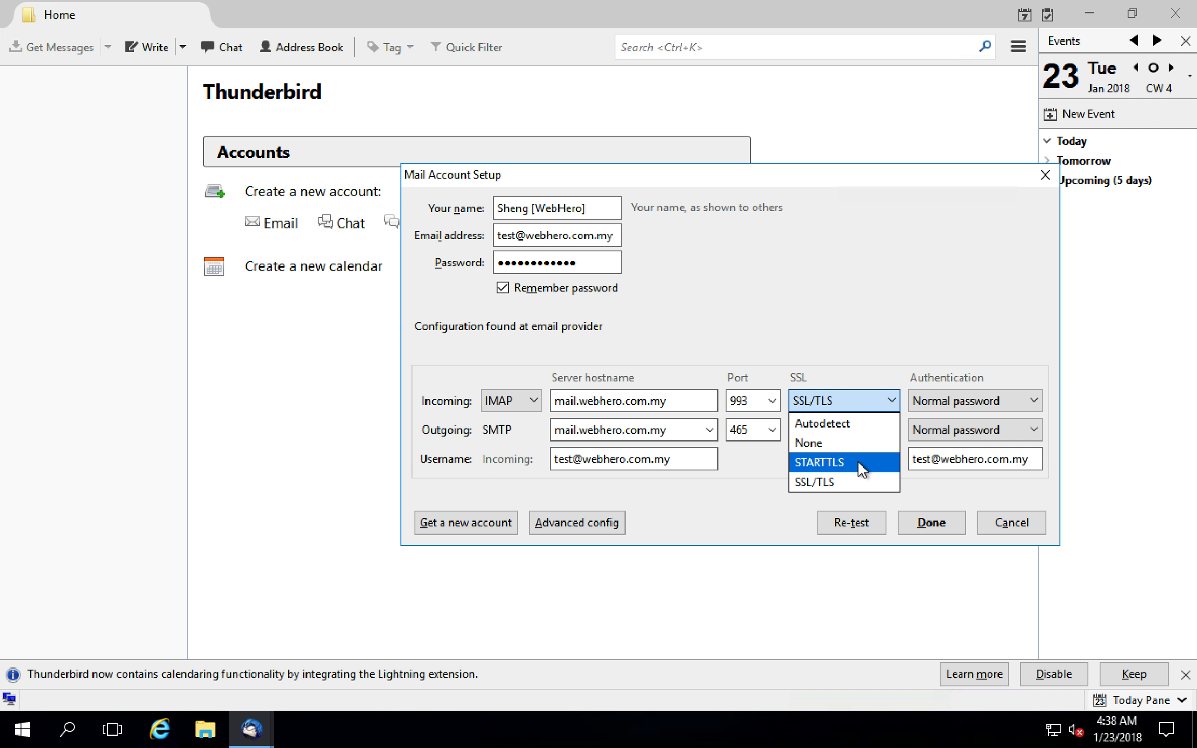
click(835, 480)
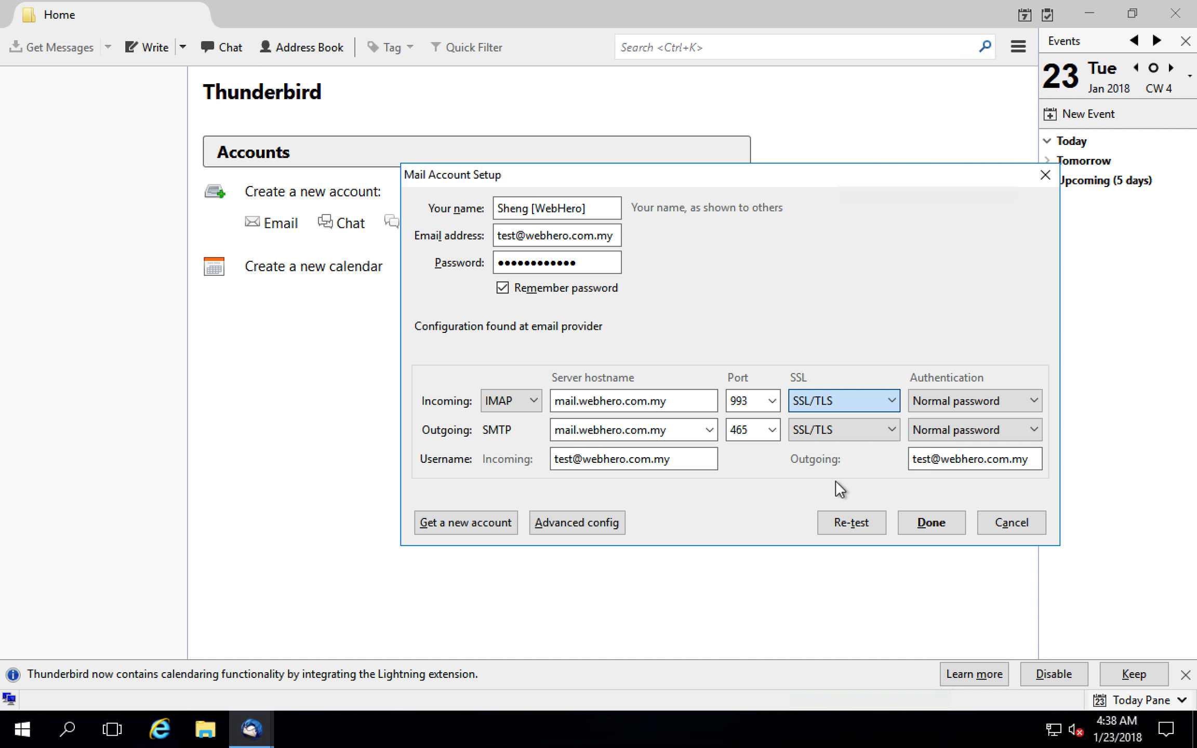
click(993, 404)
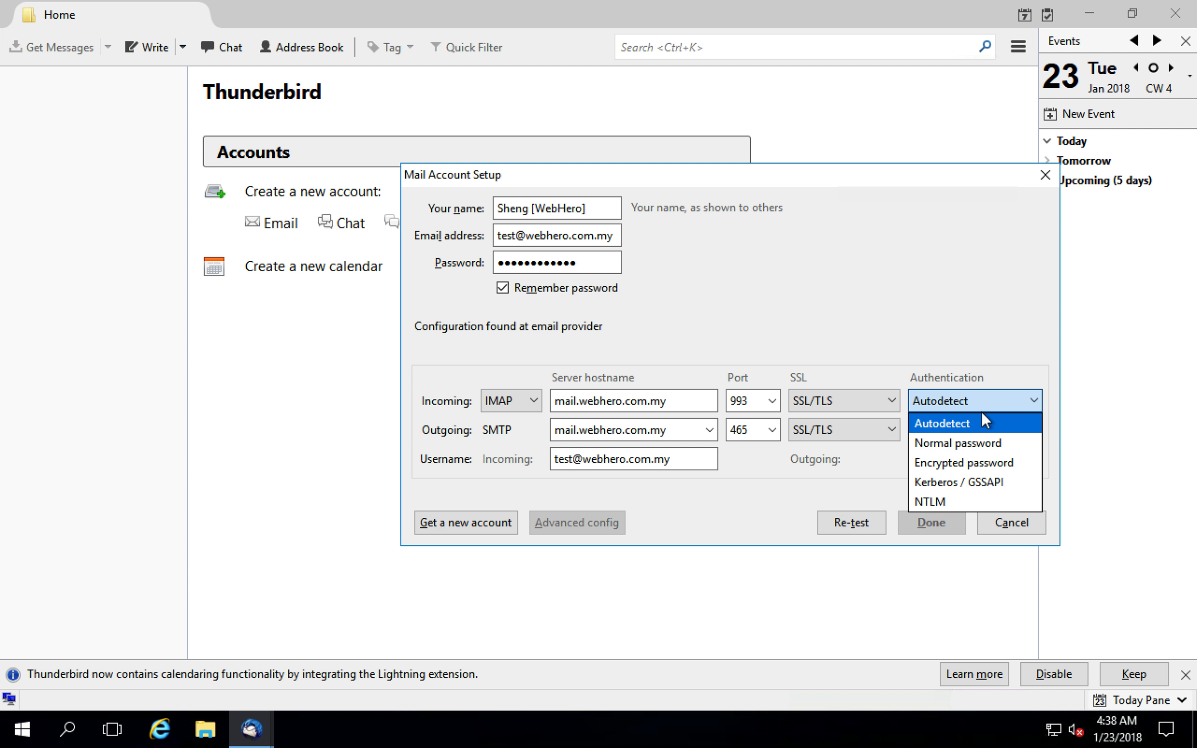
click(940, 442)
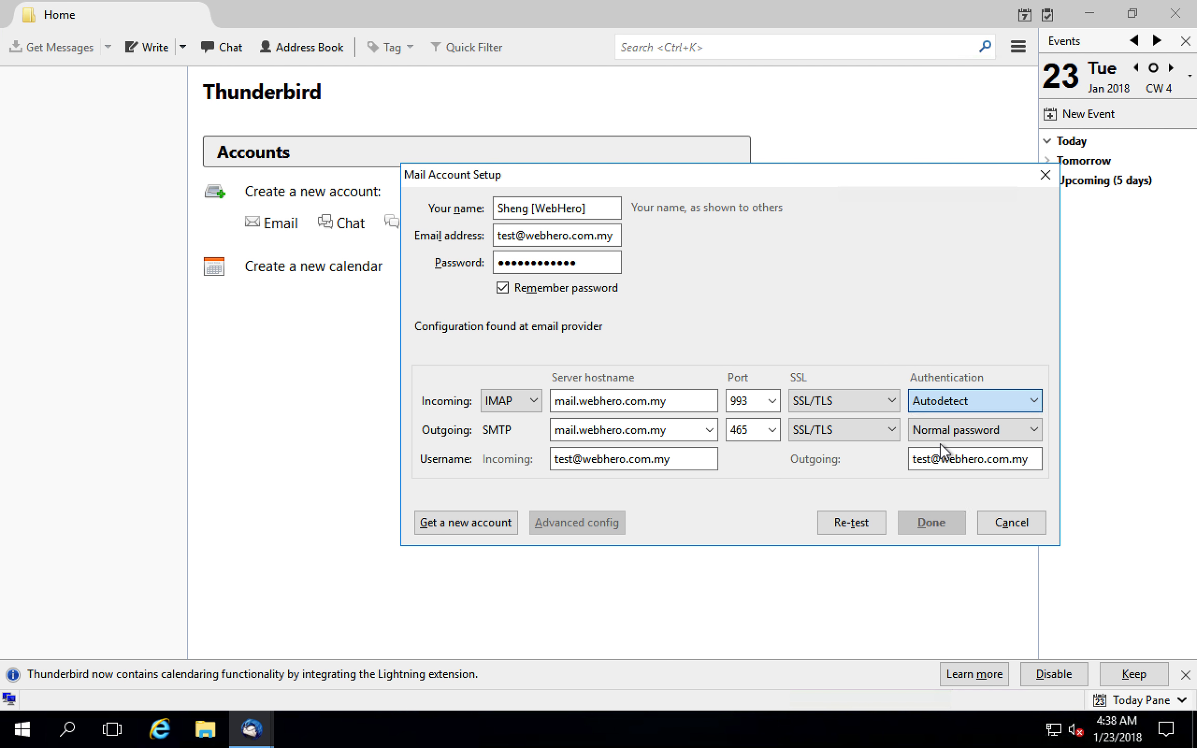
click(570, 460)
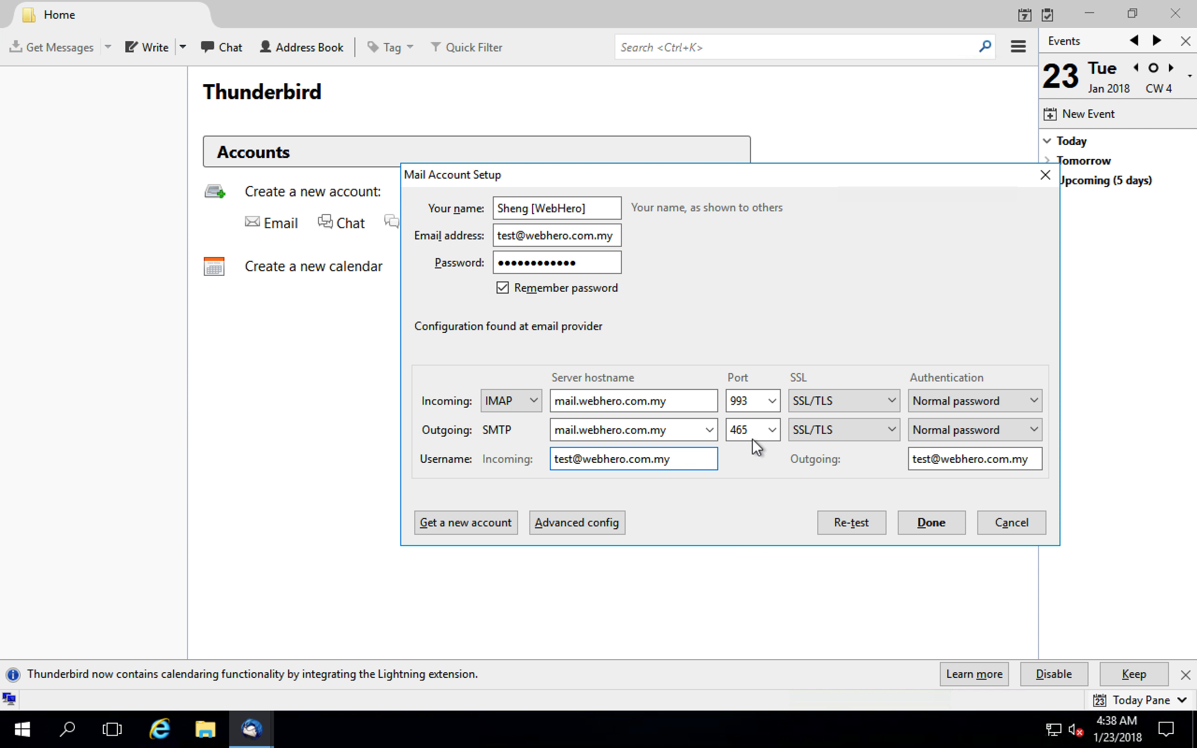
Re-test the server settings to complete the account setup, and open the new account's Inbox.
click(837, 523)
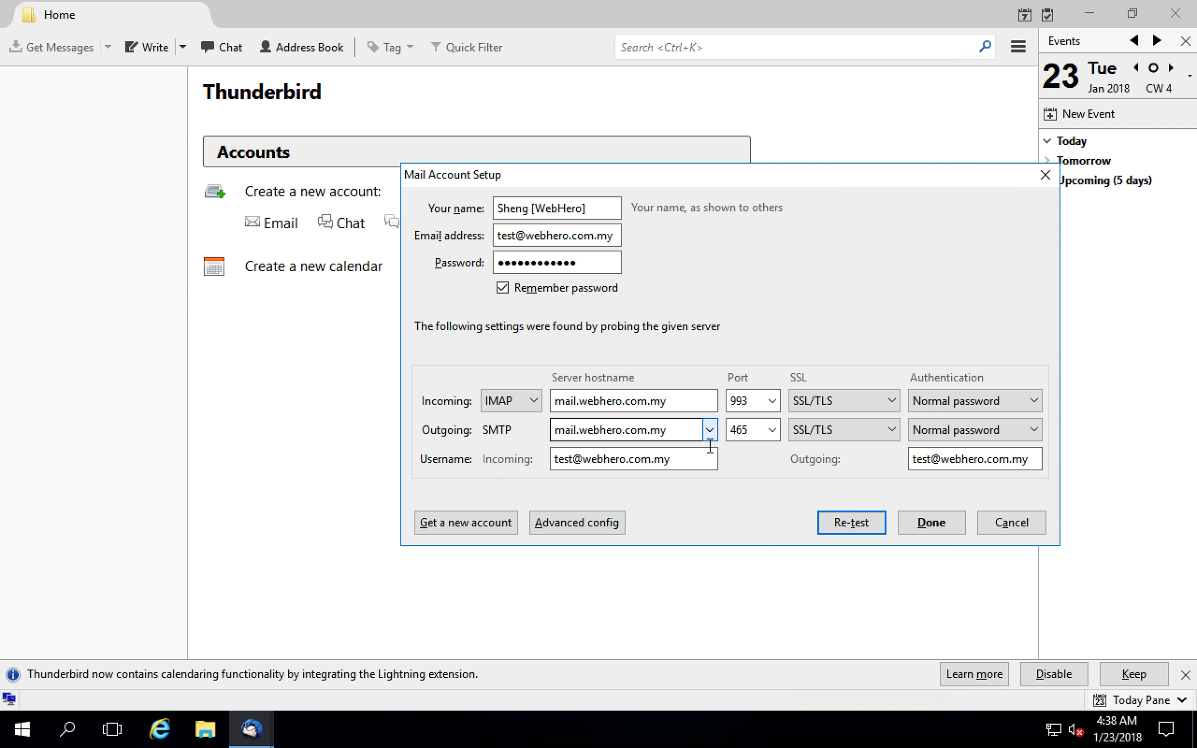
click(937, 520)
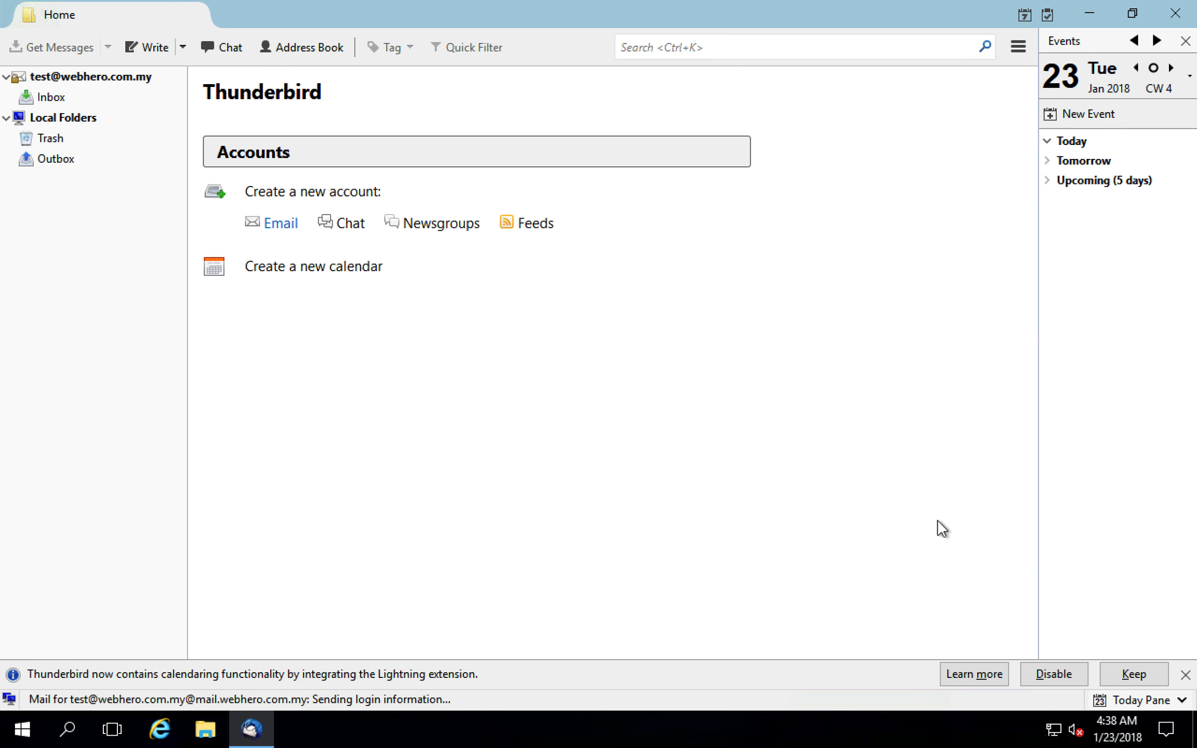
click(51, 99)
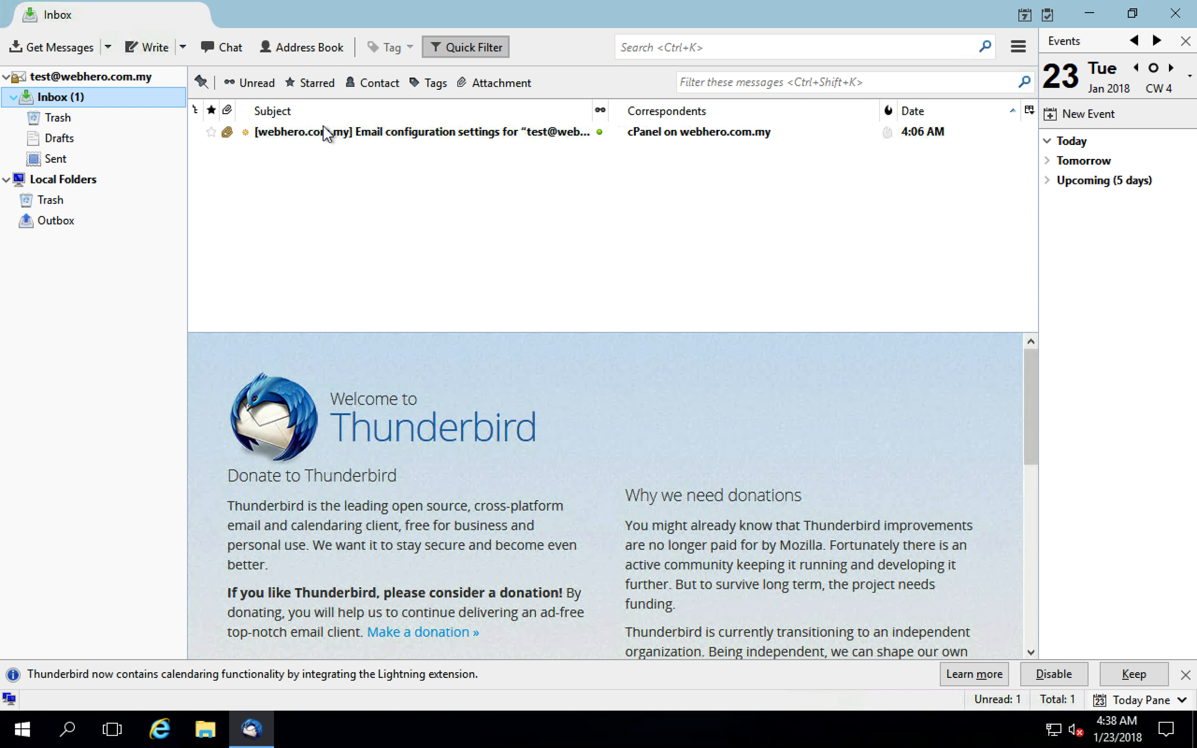